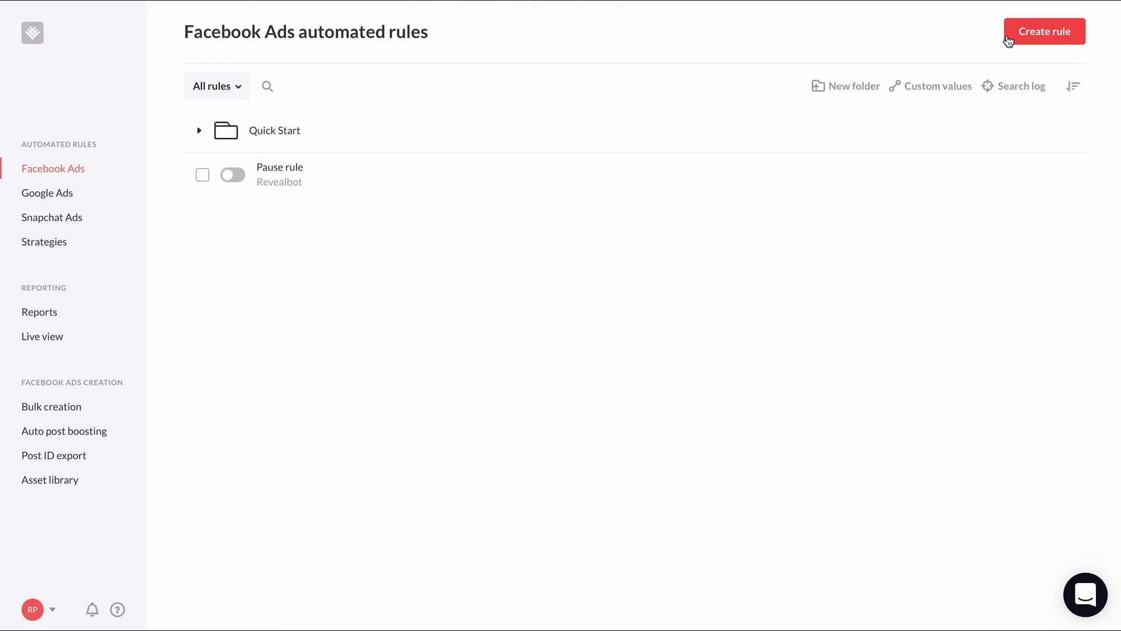
Step: Create a blank rule from scratch and replace its default name with 'Pause rules'
{"action": "left_click", "coordinate": [1008, 41]}
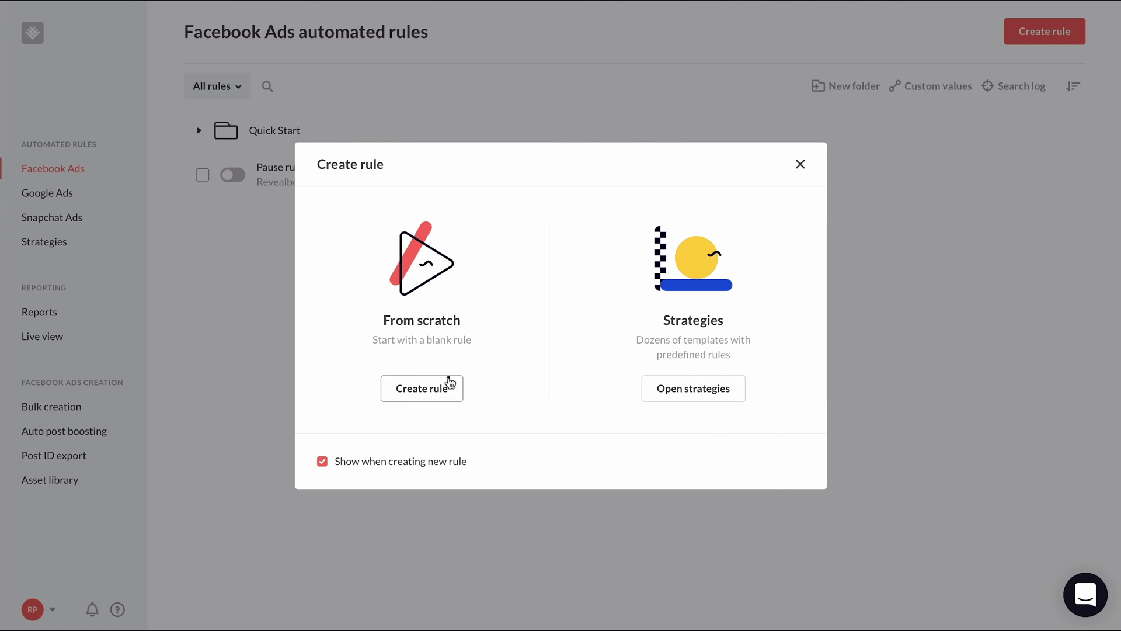
{"action": "left_click", "coordinate": [450, 383]}
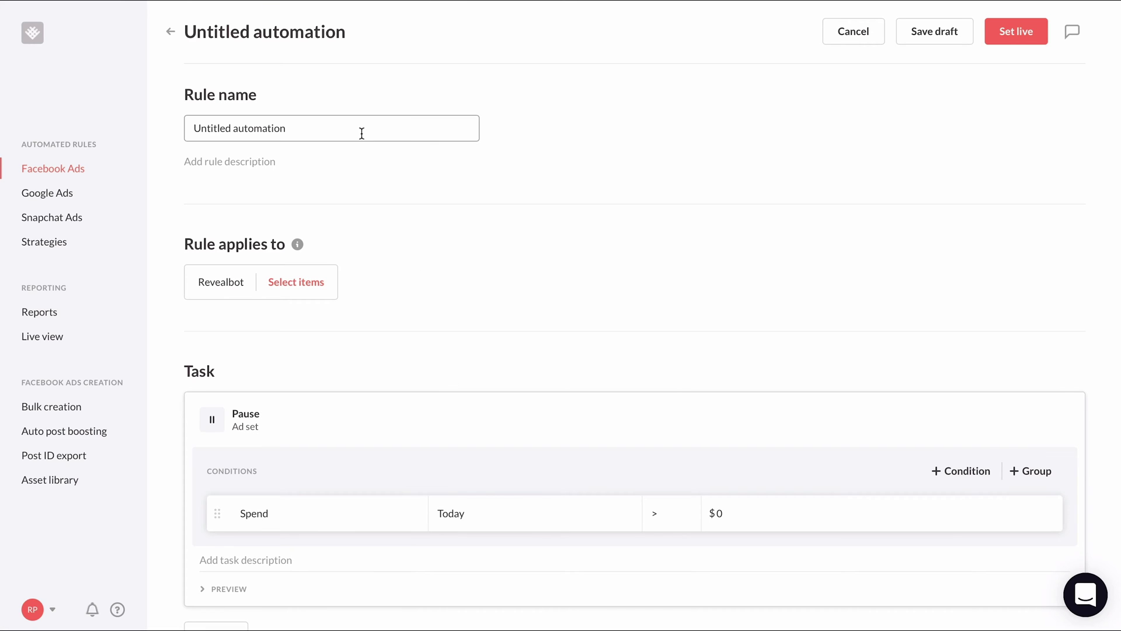
{"action": "left_click_drag", "start_coordinate": [360, 132], "coordinate": [177, 111]}
{"action": "type", "text": "Paus"}
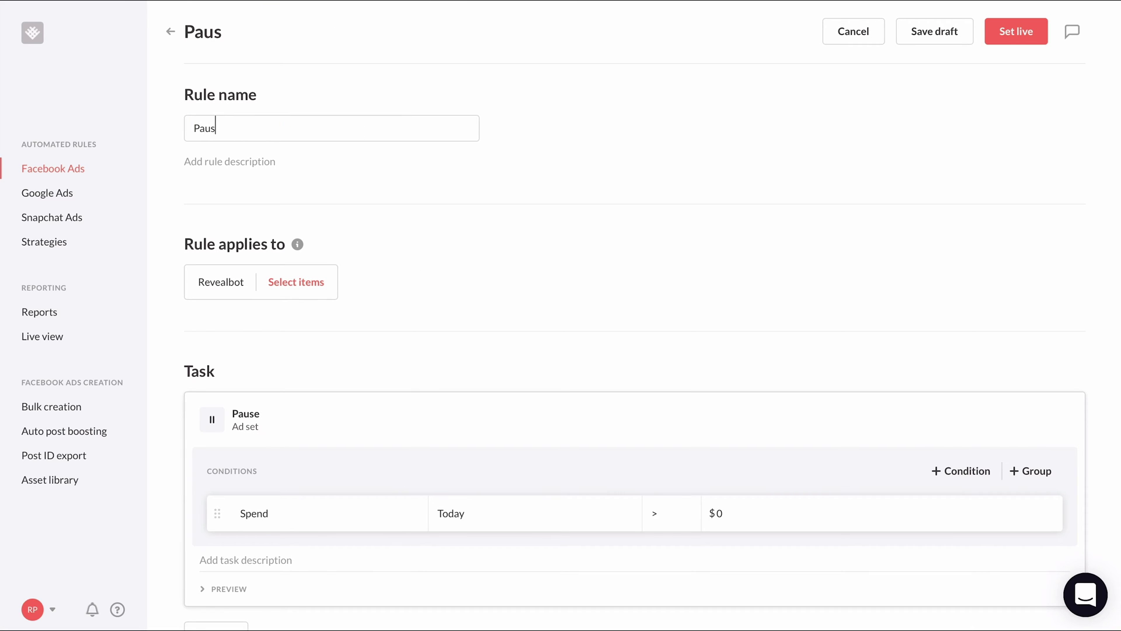
{"action": "type", "text": "e rules"}
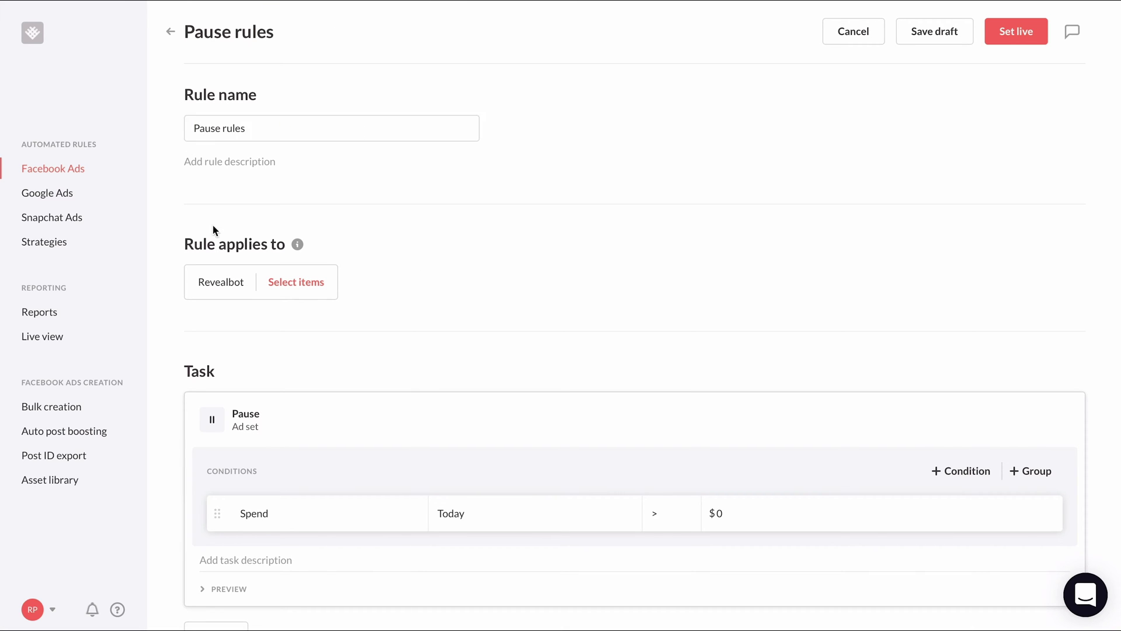
Step: Target ads through a selection filter where Ad delivery is Active
{"action": "left_click", "coordinate": [240, 292]}
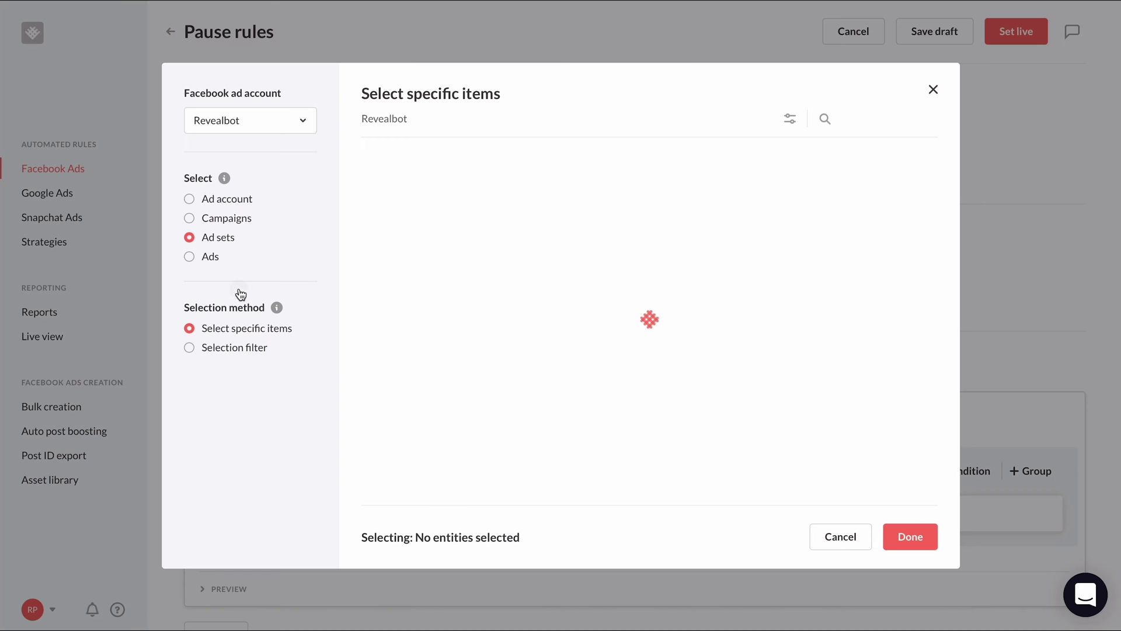
{"action": "left_click", "coordinate": [208, 261]}
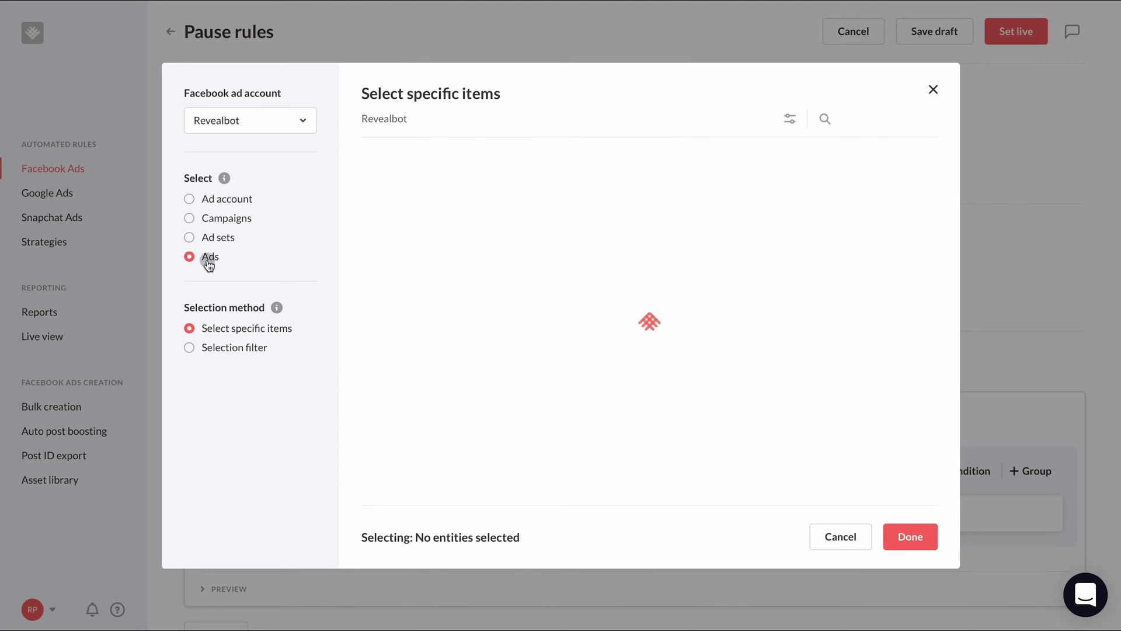
{"action": "left_click", "coordinate": [240, 350]}
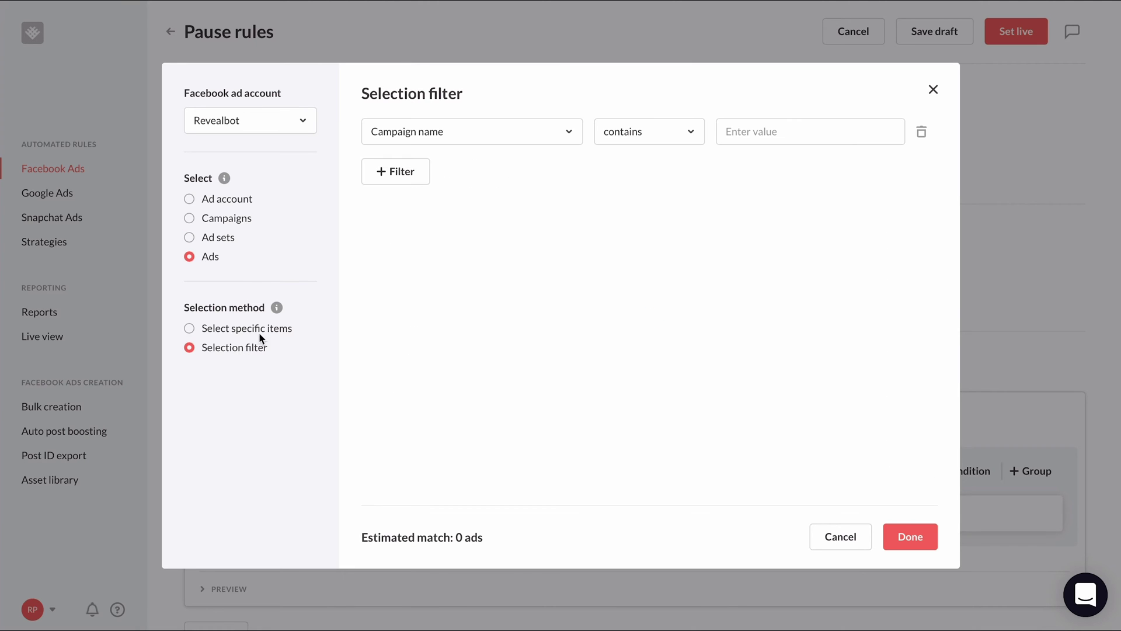
{"action": "left_click", "coordinate": [440, 135]}
{"action": "scroll", "coordinate": [454, 258], "scroll_direction": "down", "scroll_amount": 2}
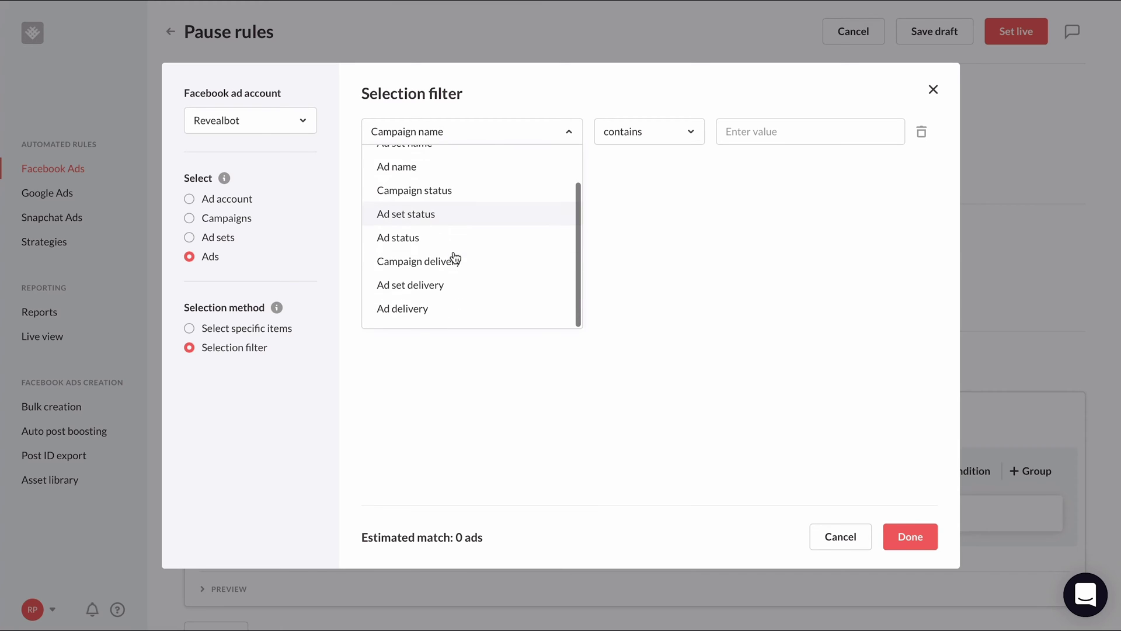
{"action": "left_click", "coordinate": [445, 307]}
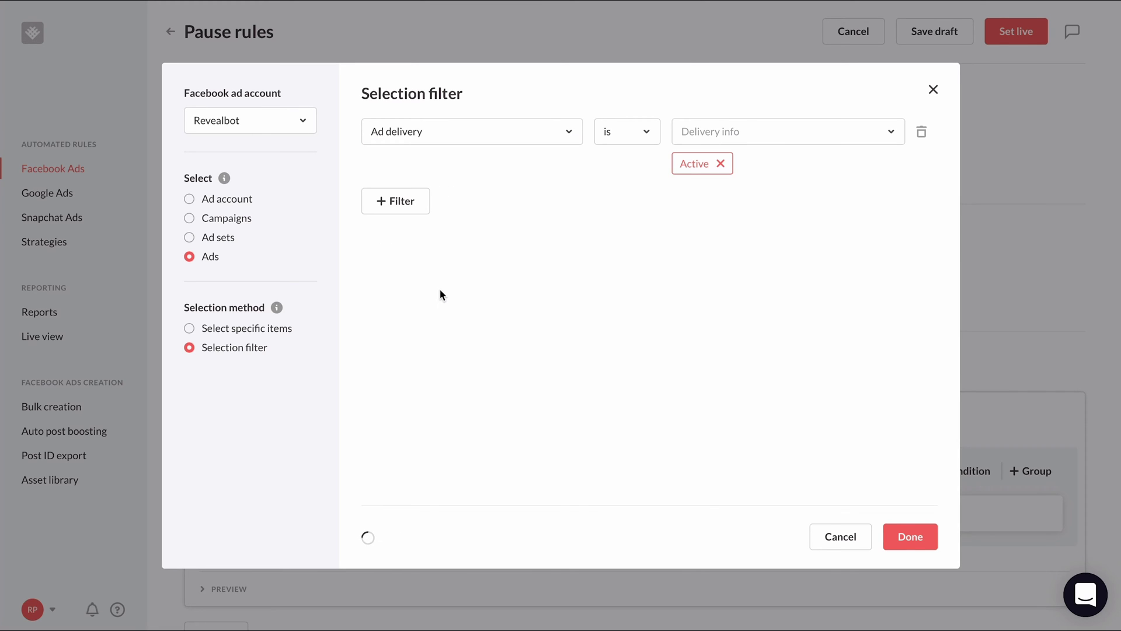
Step: Add a Campaign name contains 'reach' filter, then remove it again
{"action": "left_click", "coordinate": [415, 216]}
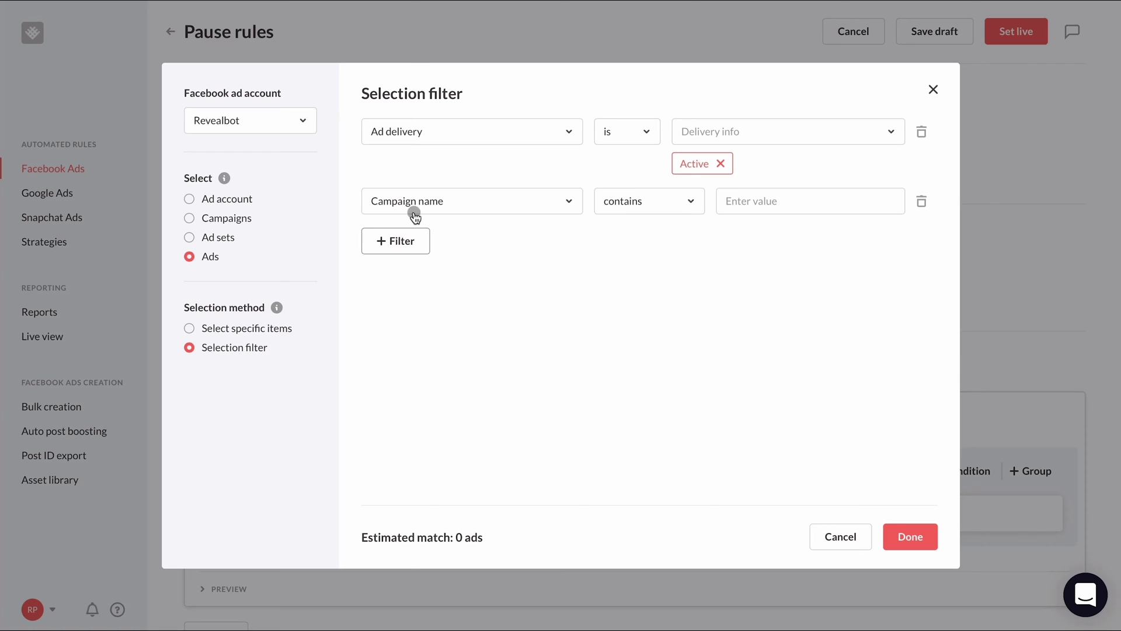
{"action": "left_click", "coordinate": [734, 205]}
{"action": "type", "text": "reach"}
{"action": "left_click", "coordinate": [754, 293]}
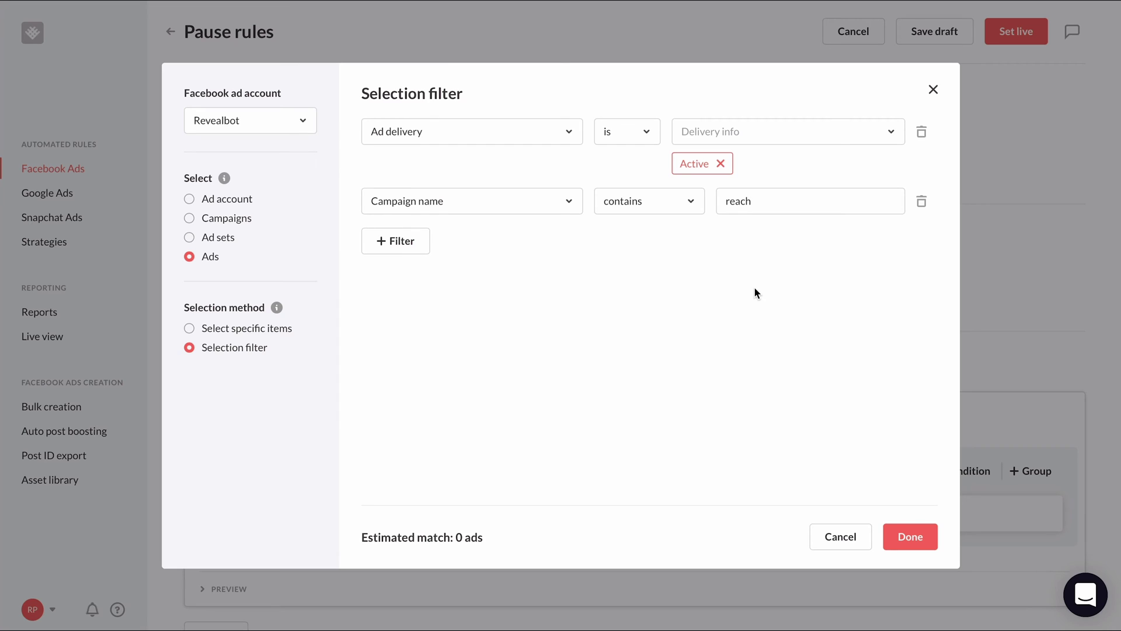
{"action": "left_click", "coordinate": [922, 203]}
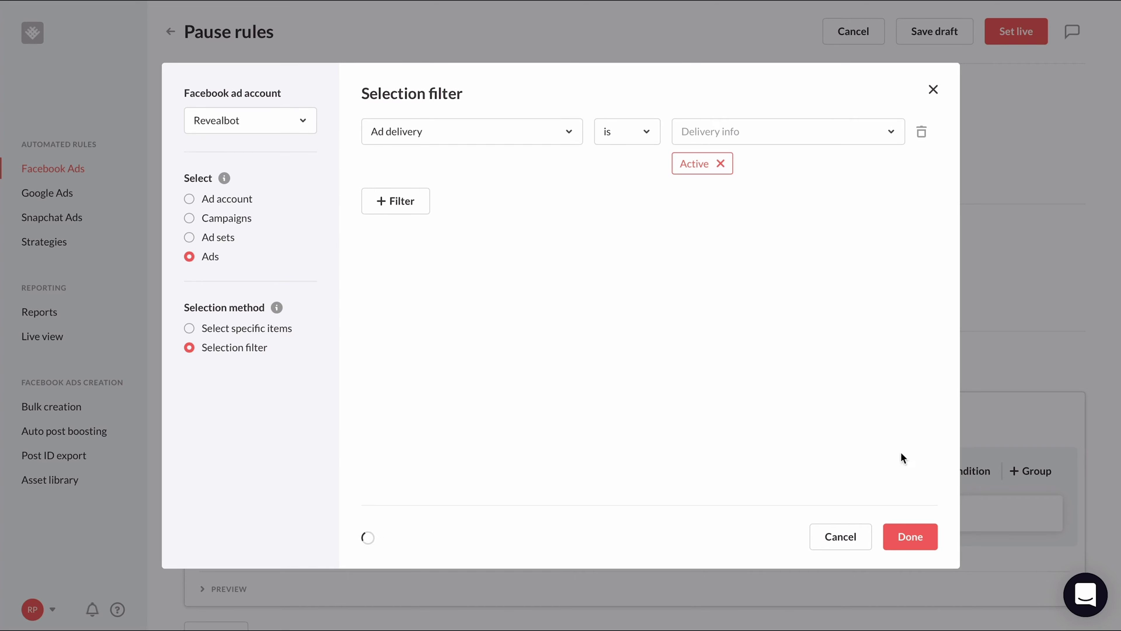
Step: Confirm the ad selection filter and scroll down to the Task conditions
{"action": "left_click", "coordinate": [908, 534]}
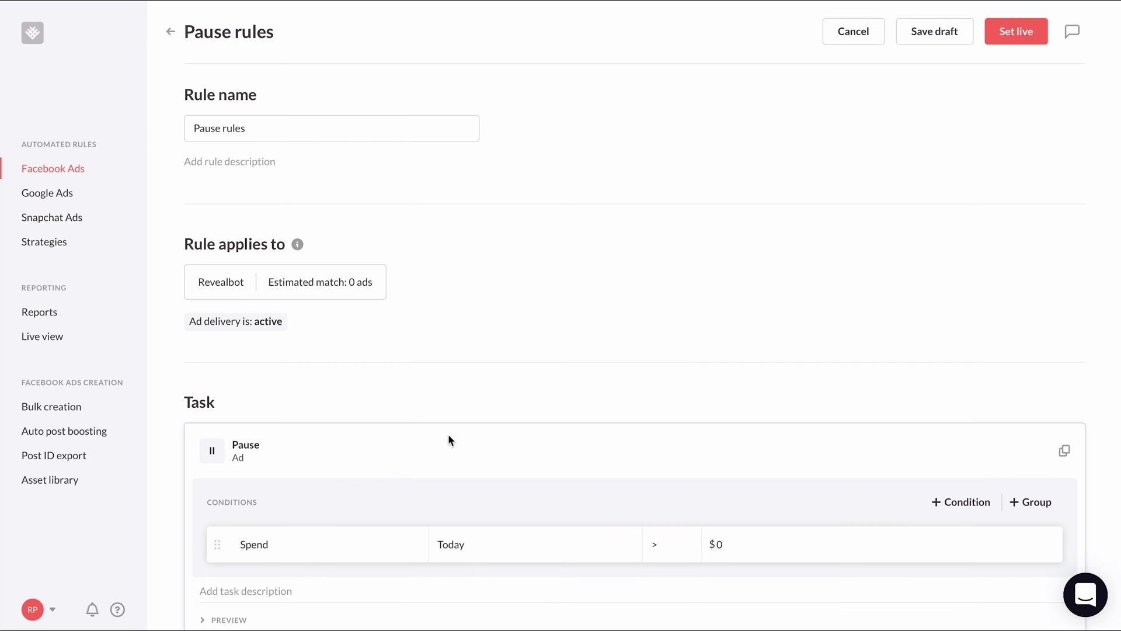
{"action": "scroll", "coordinate": [447, 434], "scroll_direction": "down", "scroll_amount": 2}
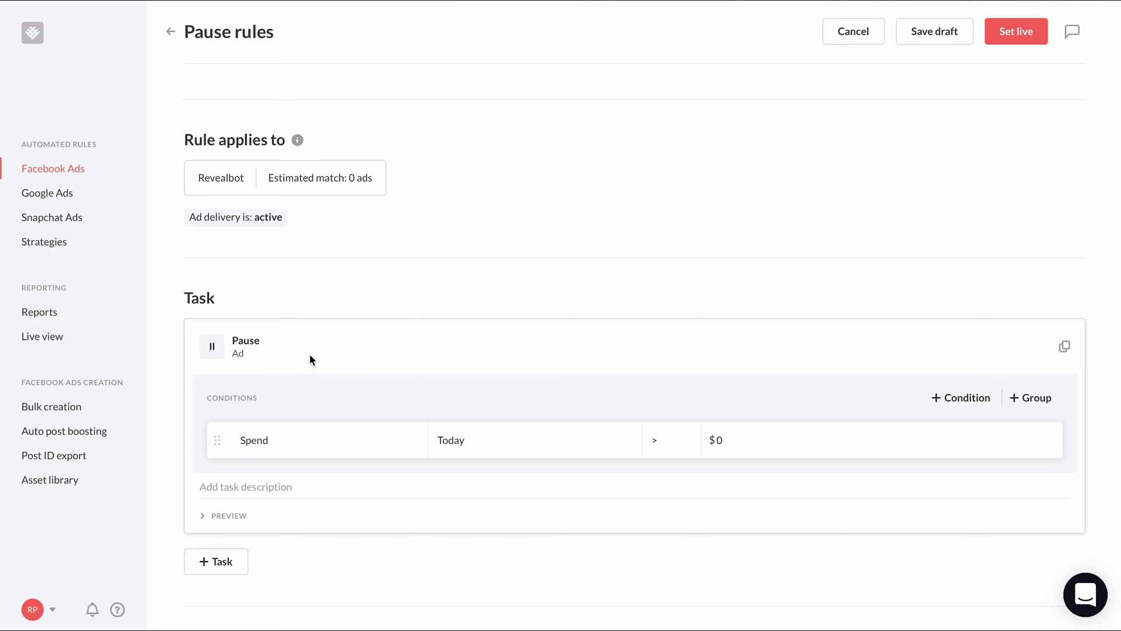
{"action": "scroll", "coordinate": [310, 355], "scroll_direction": "down", "scroll_amount": 1}
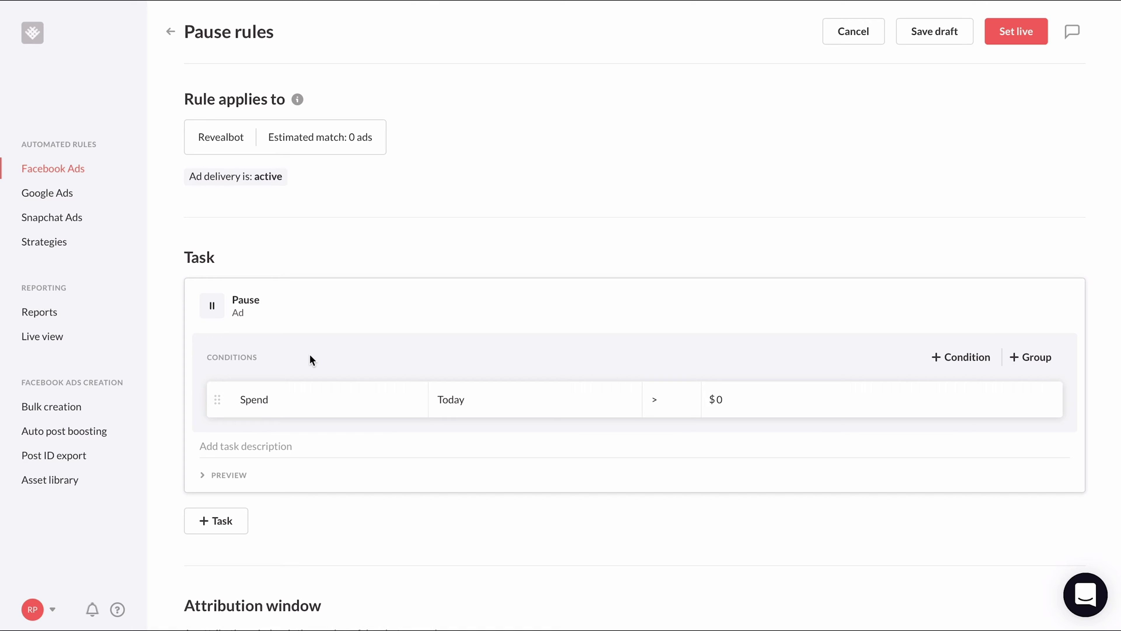
Step: Set the first condition to Website purchase ROAS, Today and yesterday, < 1, and expand the preview
{"action": "left_click", "coordinate": [321, 395]}
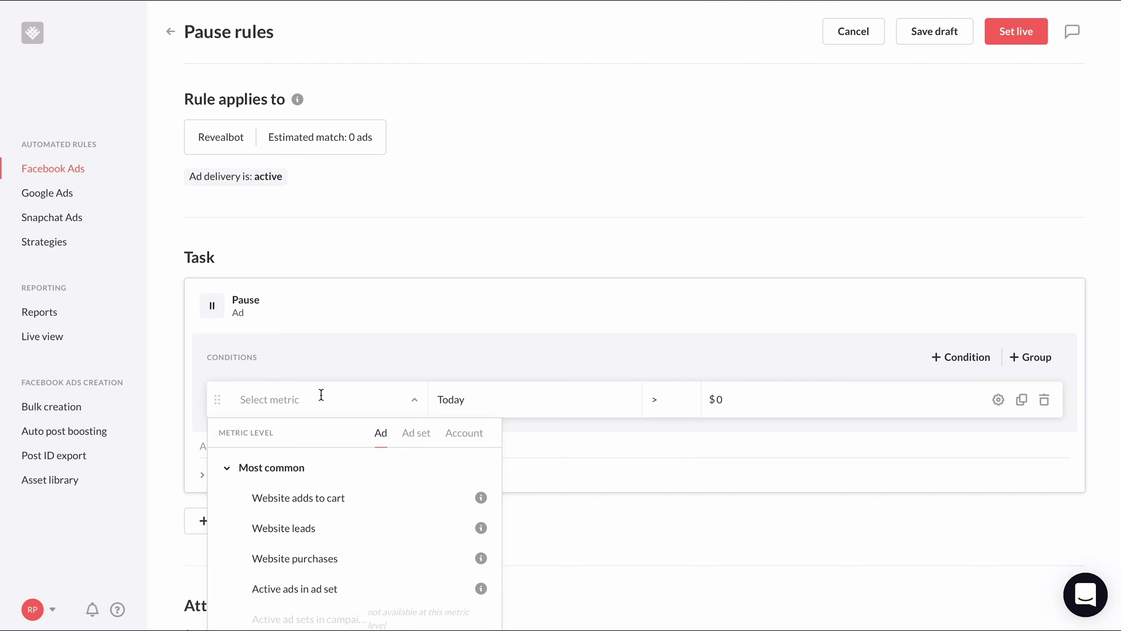
{"action": "type", "text": "roas"}
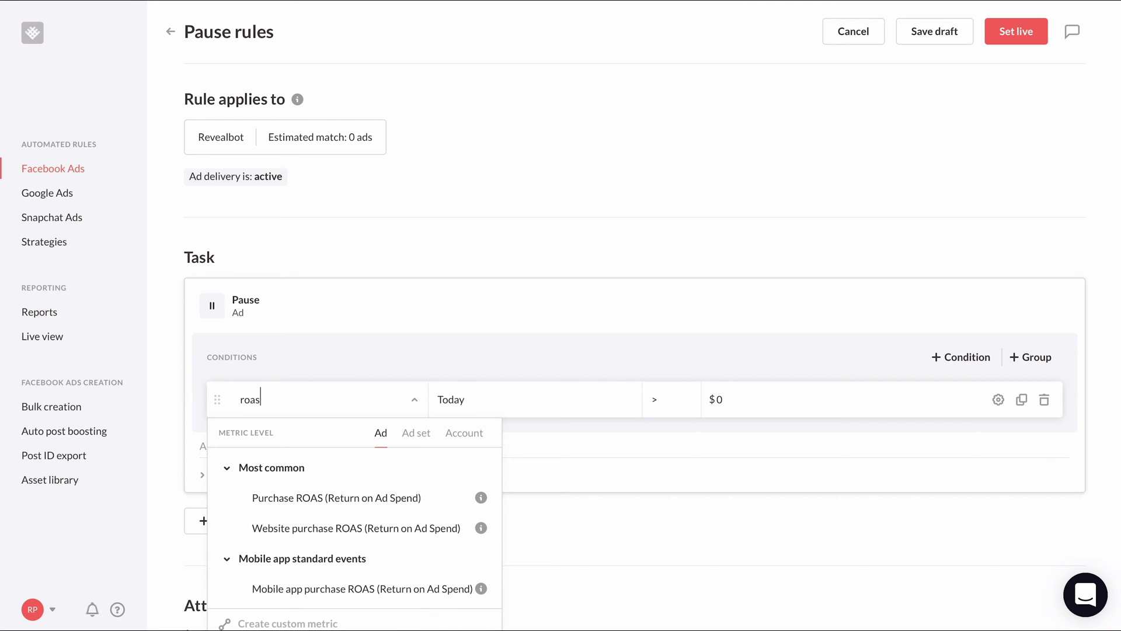
{"action": "left_click", "coordinate": [331, 527]}
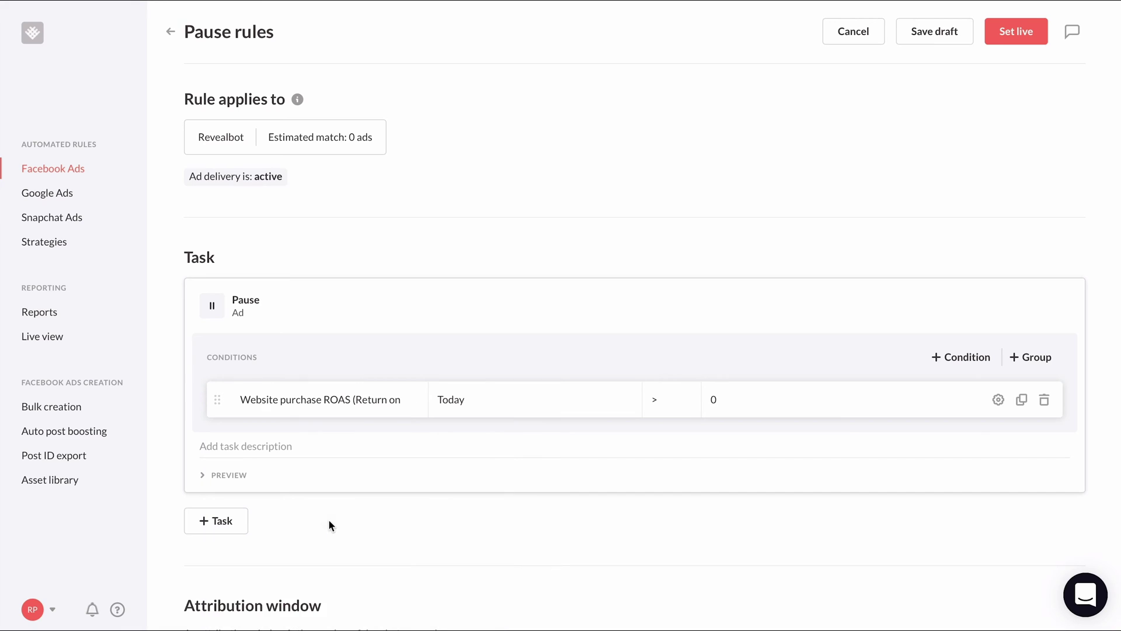
{"action": "left_click", "coordinate": [493, 403]}
{"action": "left_click", "coordinate": [526, 578]}
{"action": "left_click", "coordinate": [671, 402]}
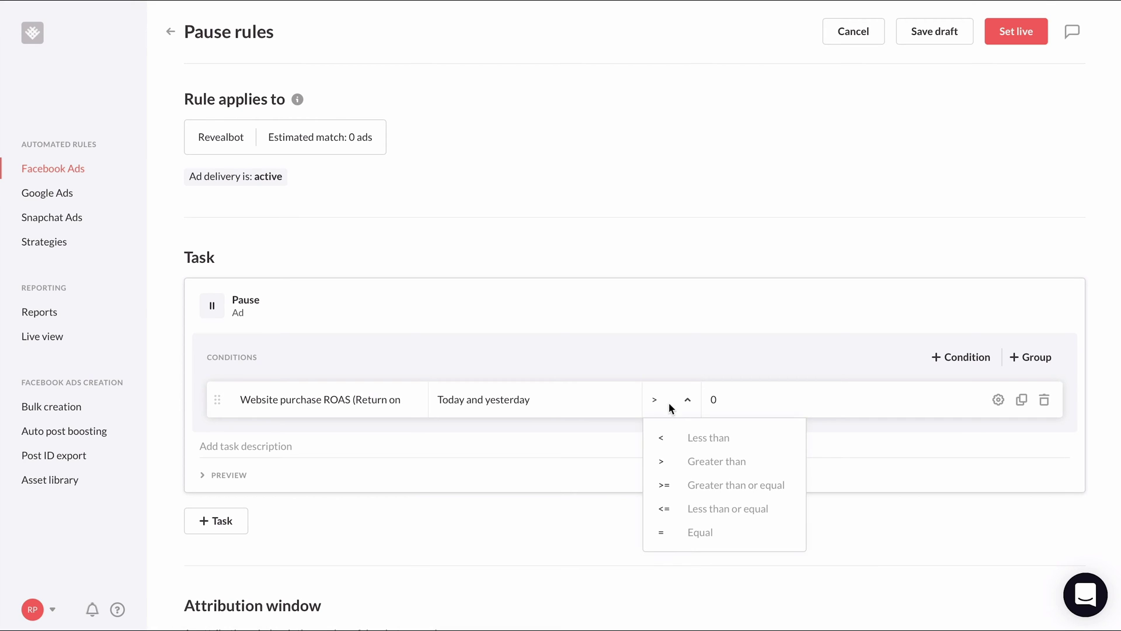
{"action": "left_click", "coordinate": [674, 440]}
{"action": "key", "text": "BackSpace"}
{"action": "type", "text": "1"}
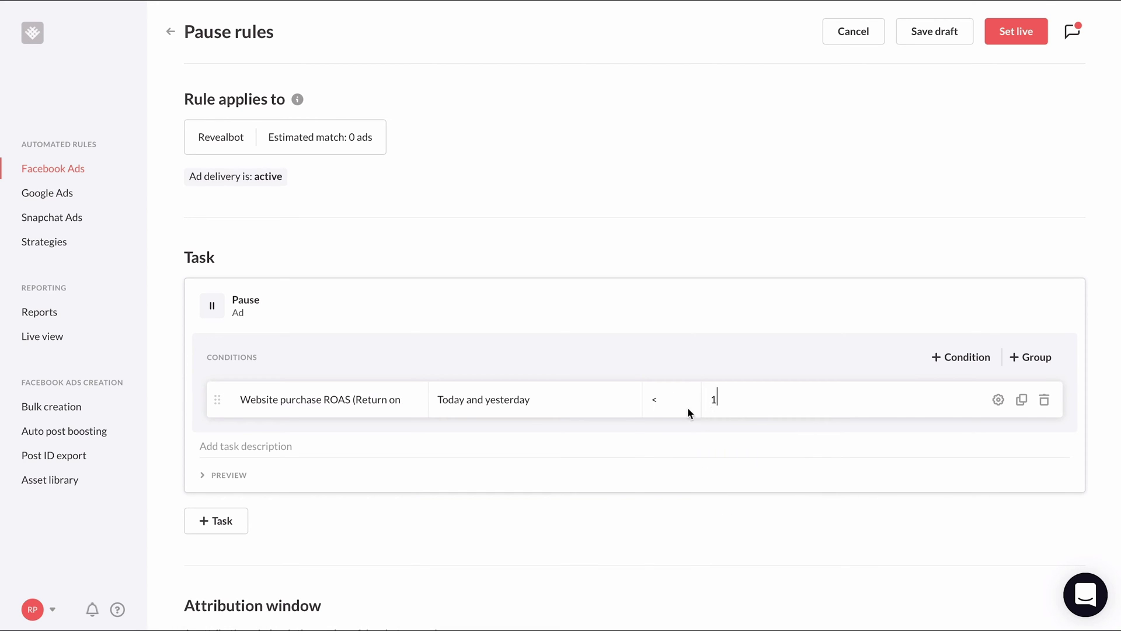
{"action": "left_click", "coordinate": [243, 474]}
{"action": "scroll", "coordinate": [730, 475], "scroll_direction": "down", "scroll_amount": 1}
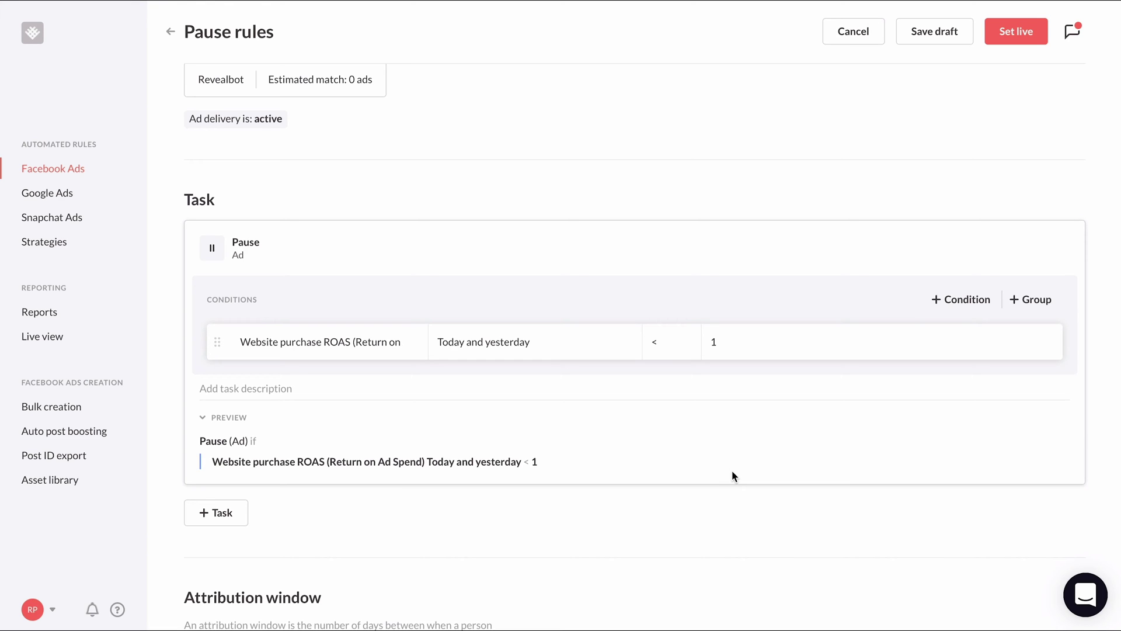
Step: Add a second condition: Website purchases, Today and yesterday, >= 1
{"action": "left_click", "coordinate": [935, 299]}
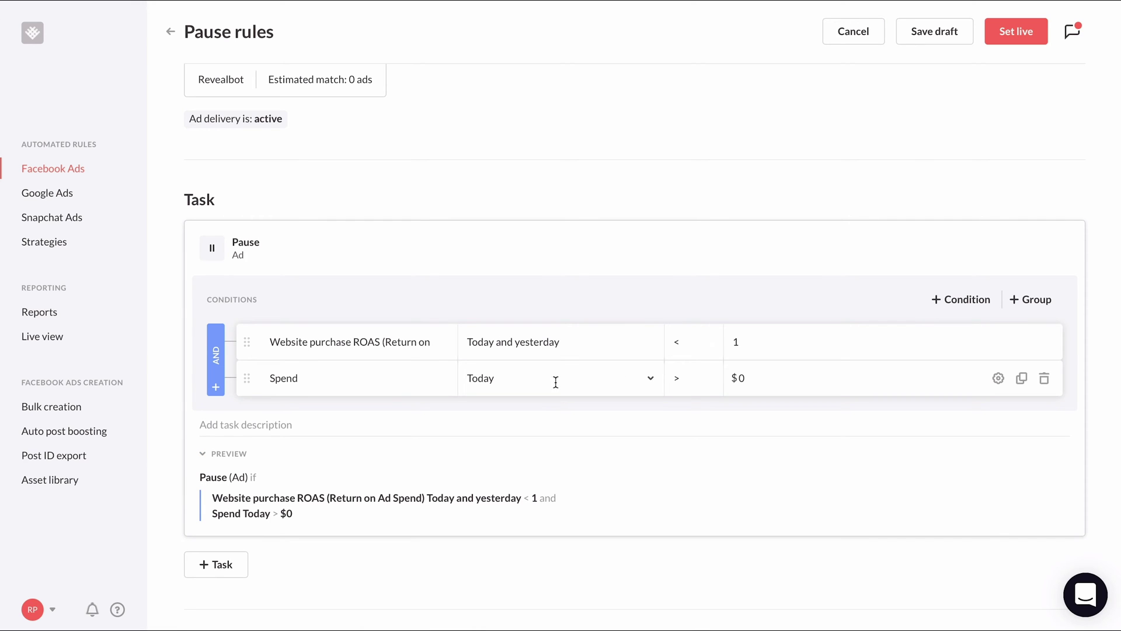
{"action": "left_click", "coordinate": [393, 383]}
{"action": "type", "text": "purchas"}
{"action": "left_click", "coordinate": [363, 506]}
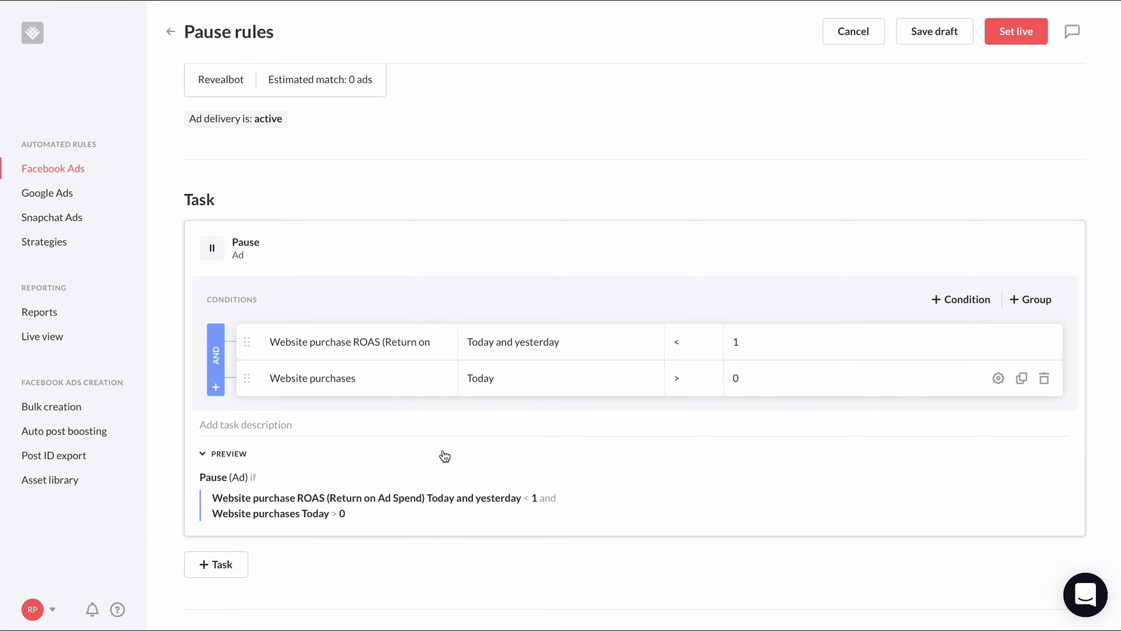
{"action": "left_click", "coordinate": [535, 382]}
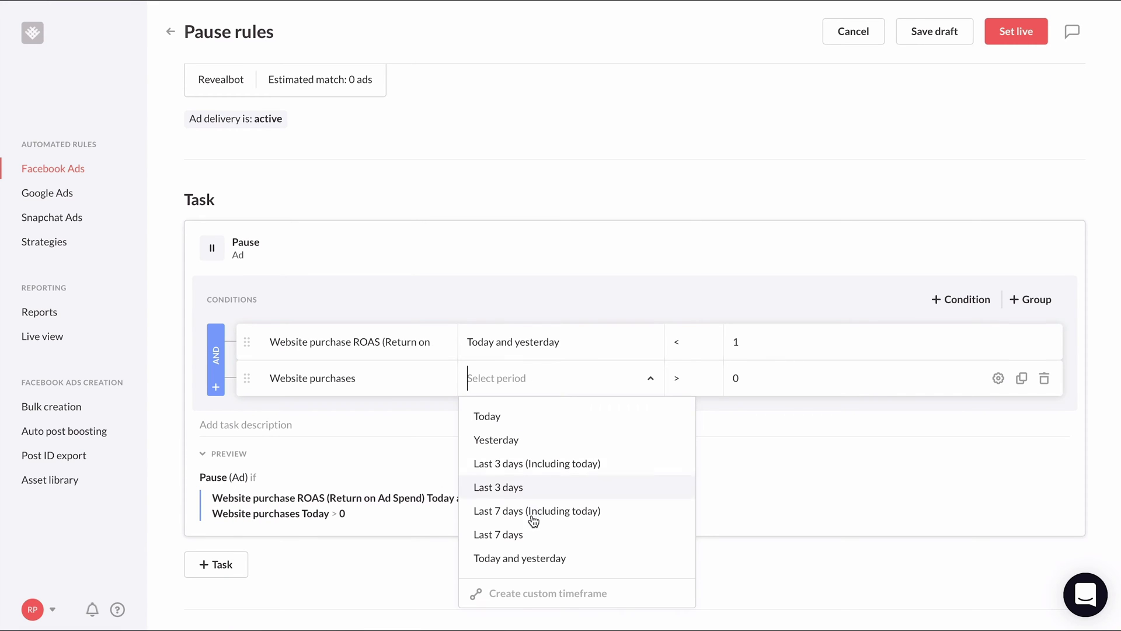
{"action": "left_click", "coordinate": [538, 559]}
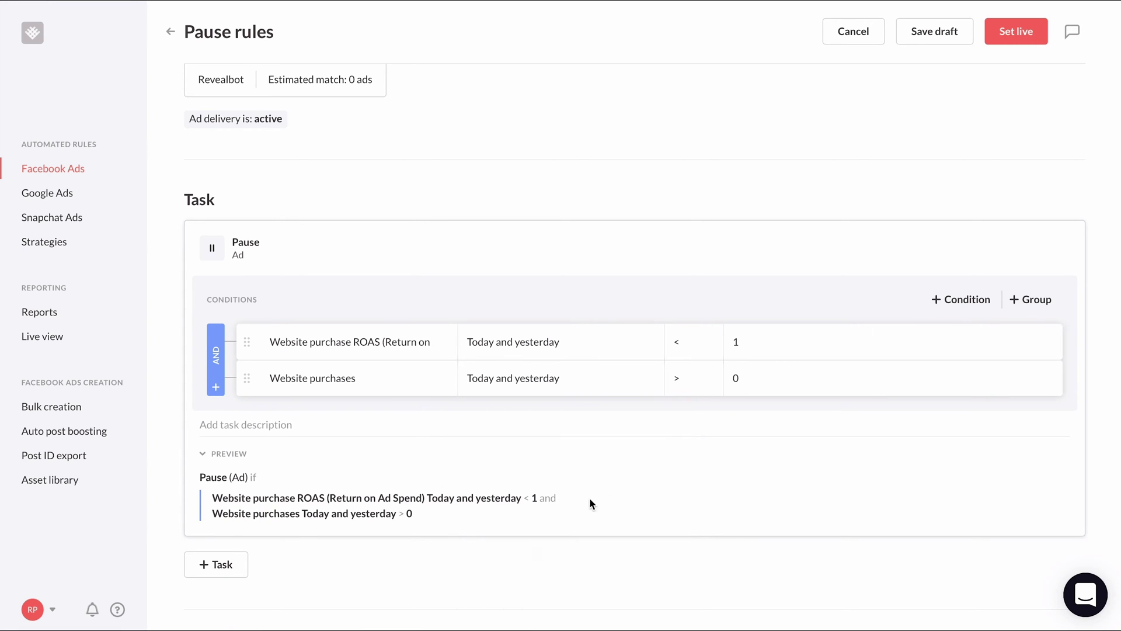
{"action": "left_click", "coordinate": [685, 388]}
{"action": "left_click", "coordinate": [692, 463]}
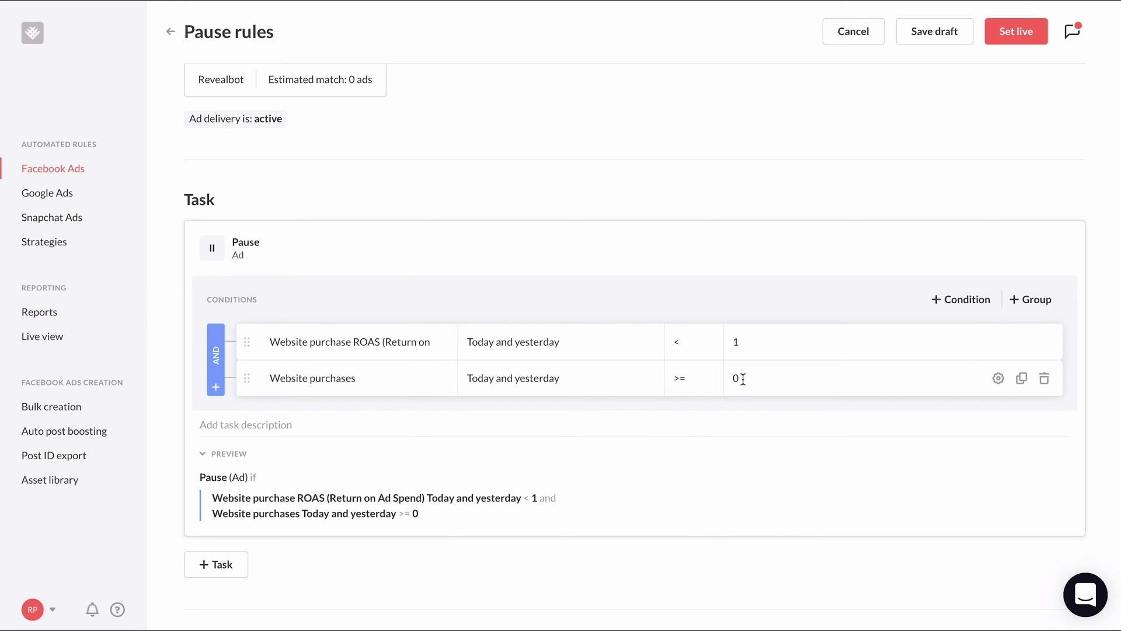
{"action": "left_click", "coordinate": [739, 378]}
{"action": "key", "text": "BackSpace"}
{"action": "type", "text": "1"}
{"action": "left_click", "coordinate": [760, 450]}
Step: Expand the rule preview again
{"action": "left_click", "coordinate": [761, 449]}
Step: Add two nested condition groups and move the Website purchases condition into the first group
{"action": "left_click", "coordinate": [1032, 305]}
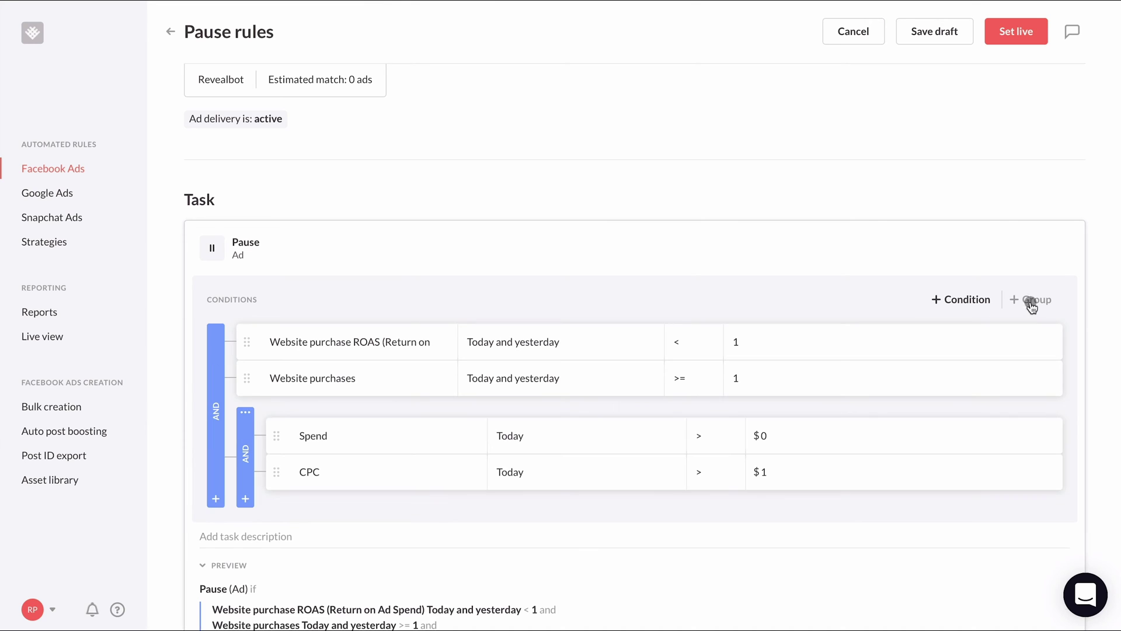
{"action": "left_click", "coordinate": [1032, 304]}
{"action": "scroll", "coordinate": [1032, 308], "scroll_direction": "down", "scroll_amount": 3}
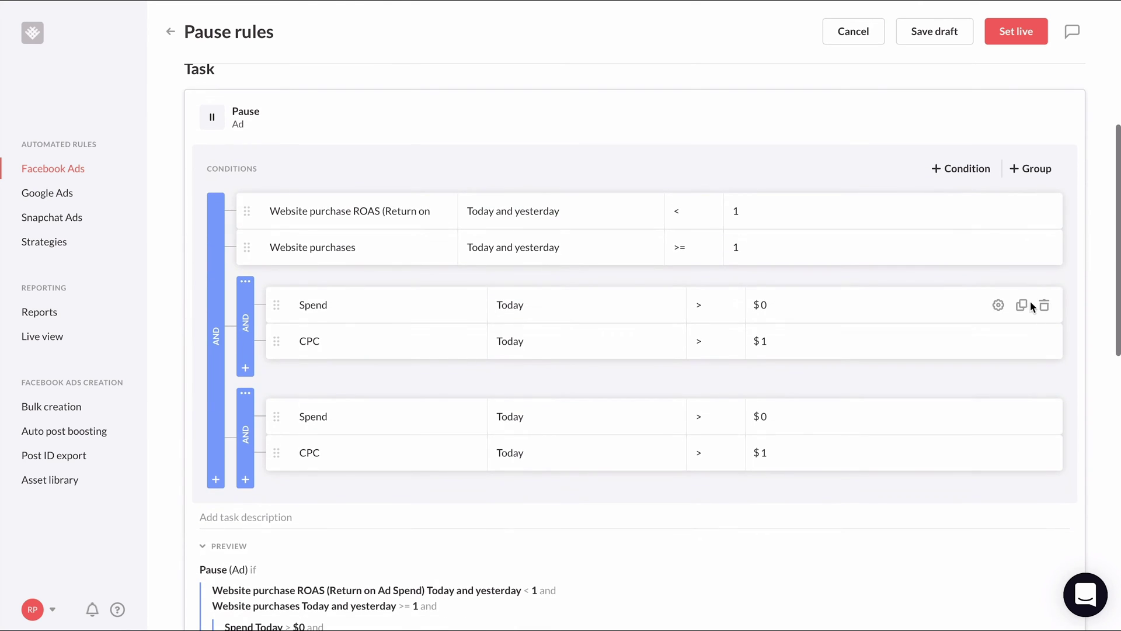
{"action": "left_click_drag", "start_coordinate": [246, 236], "coordinate": [272, 221]}
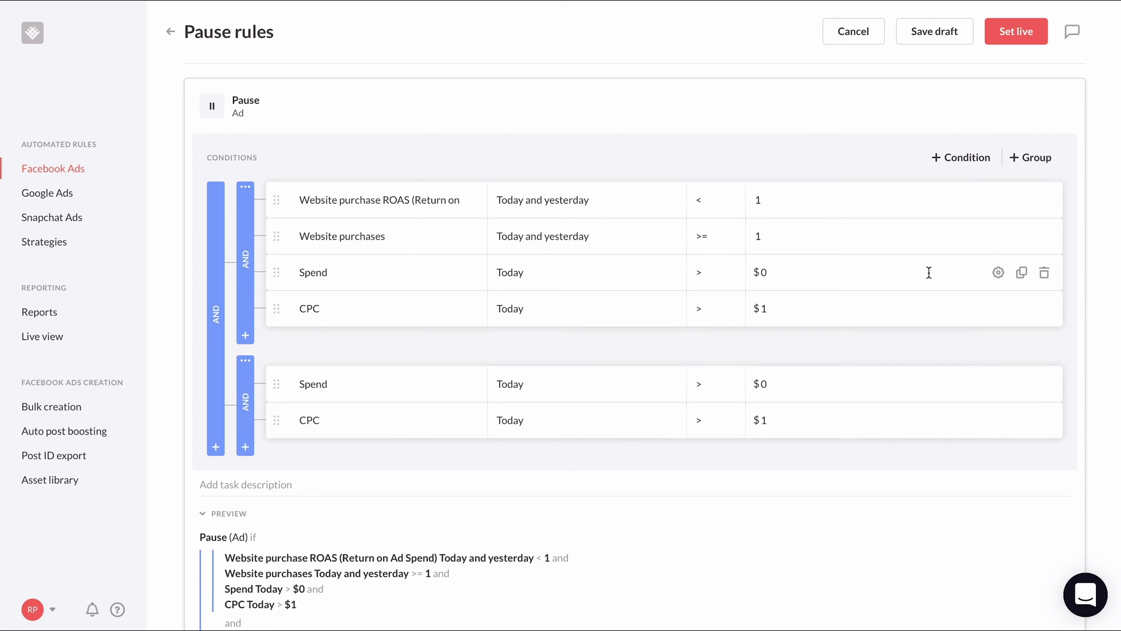
Step: Delete the Spend and CPC rows from the first group and join the groups with OR
{"action": "left_click", "coordinate": [1043, 273]}
{"action": "left_click", "coordinate": [1044, 273]}
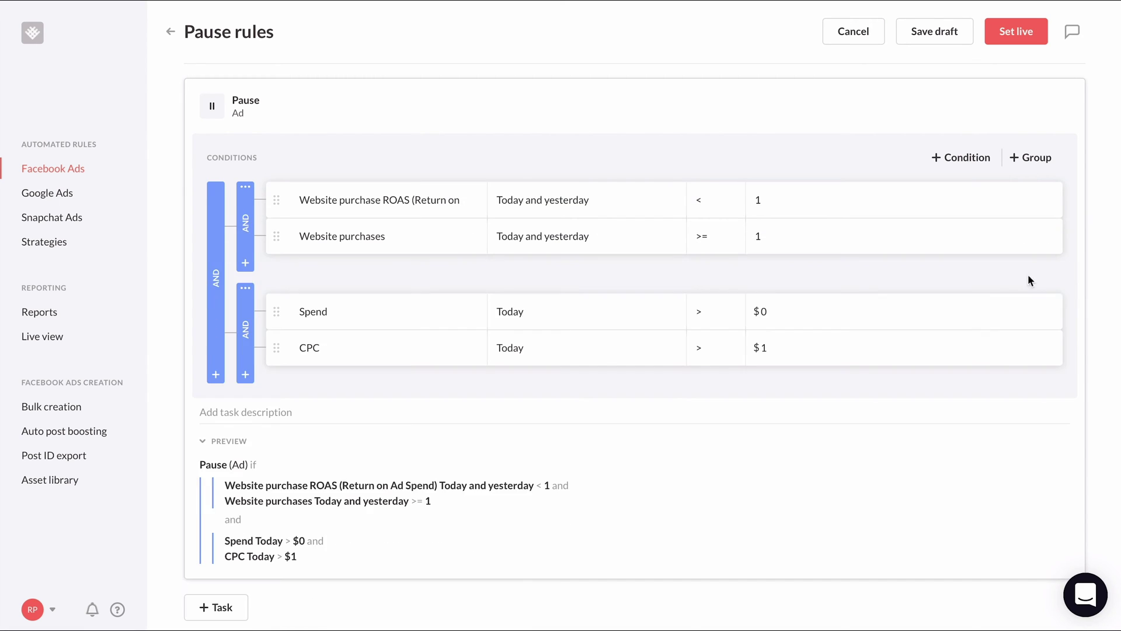
{"action": "left_click", "coordinate": [218, 284]}
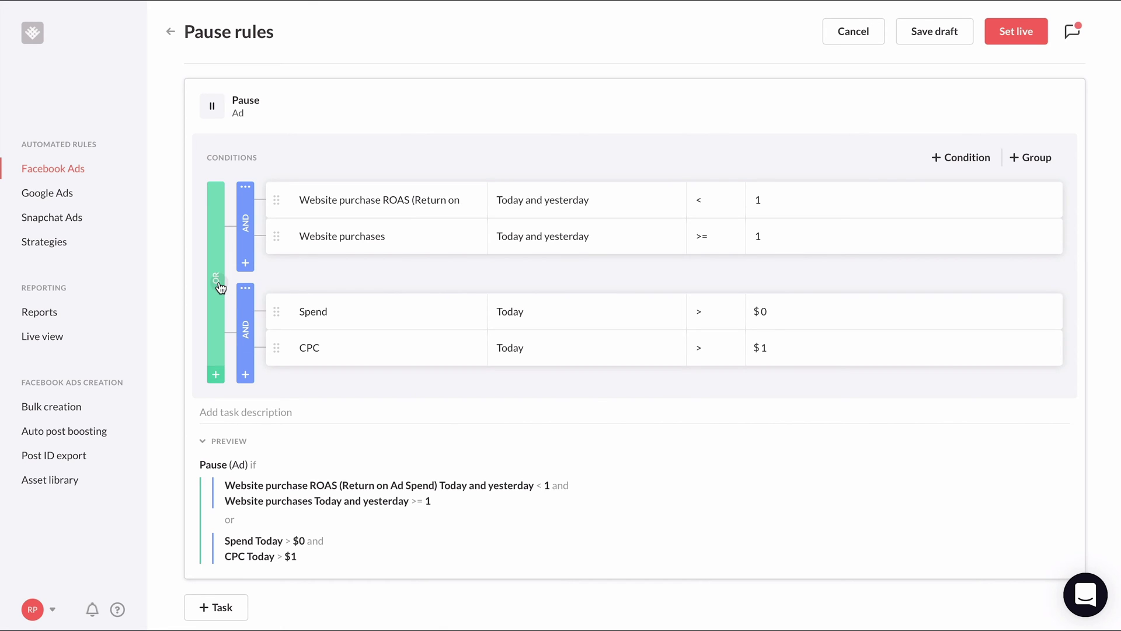
Step: Change the second group's Spend row to Website purchases, Today and yesterday, < 1
{"action": "left_click", "coordinate": [376, 302]}
{"action": "type", "text": "purc"}
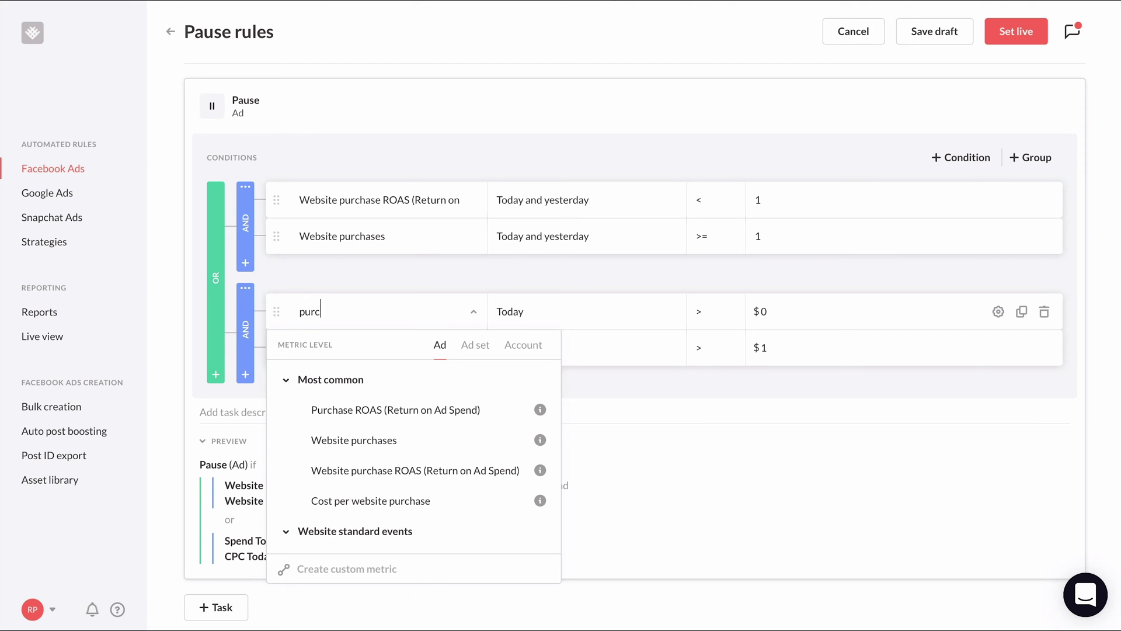
{"action": "type", "text": "has"}
{"action": "left_click", "coordinate": [383, 439]}
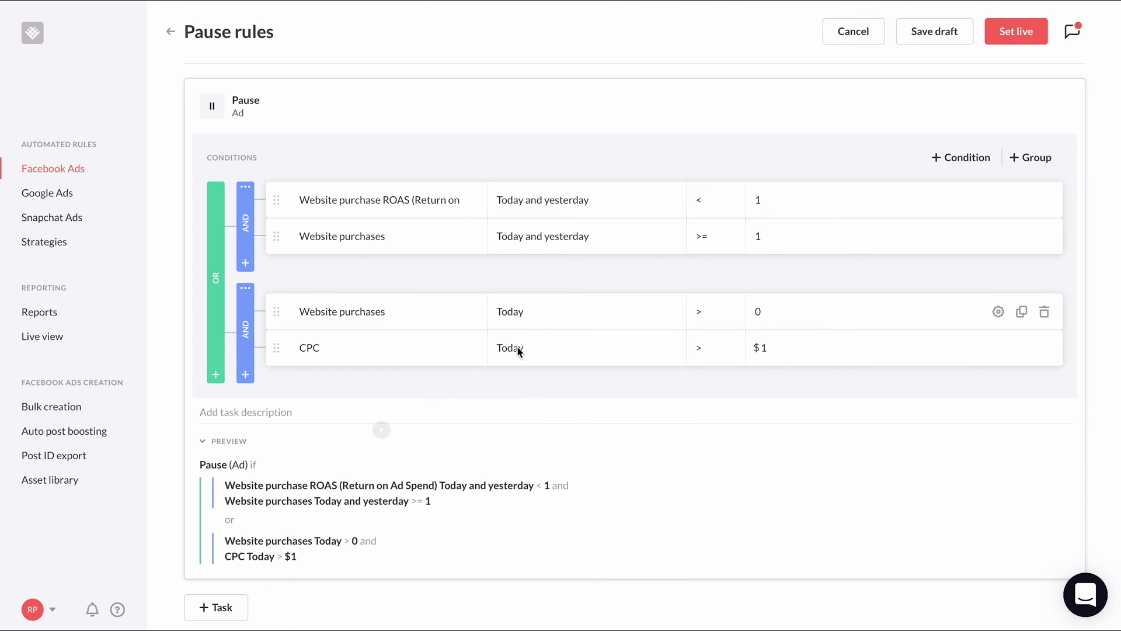
{"action": "left_click", "coordinate": [566, 491]}
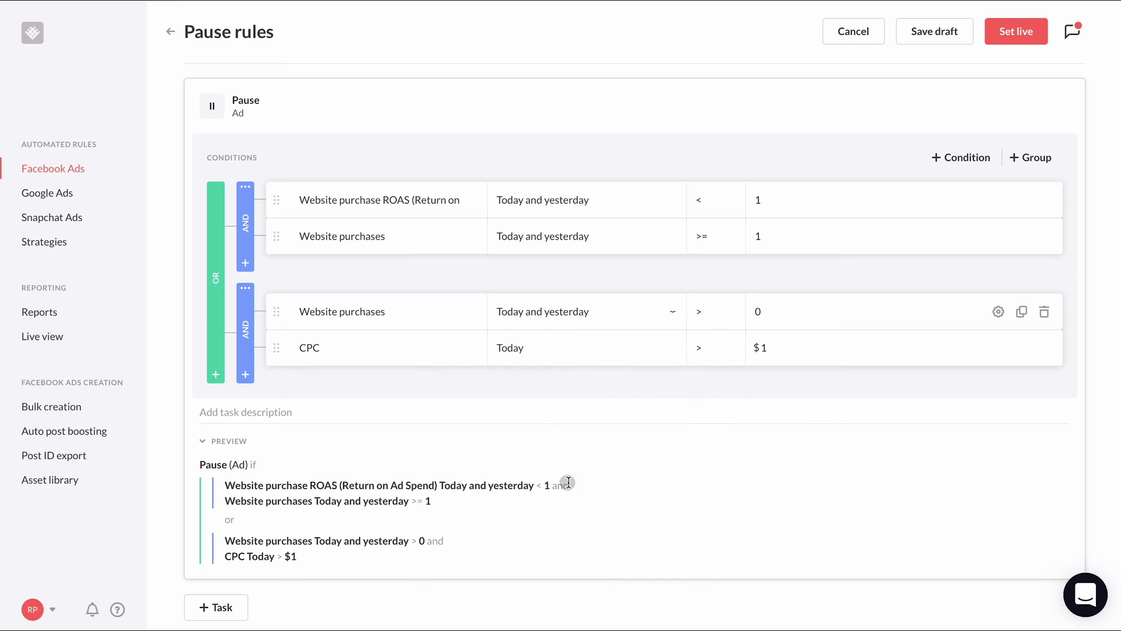
{"action": "left_click", "coordinate": [721, 318]}
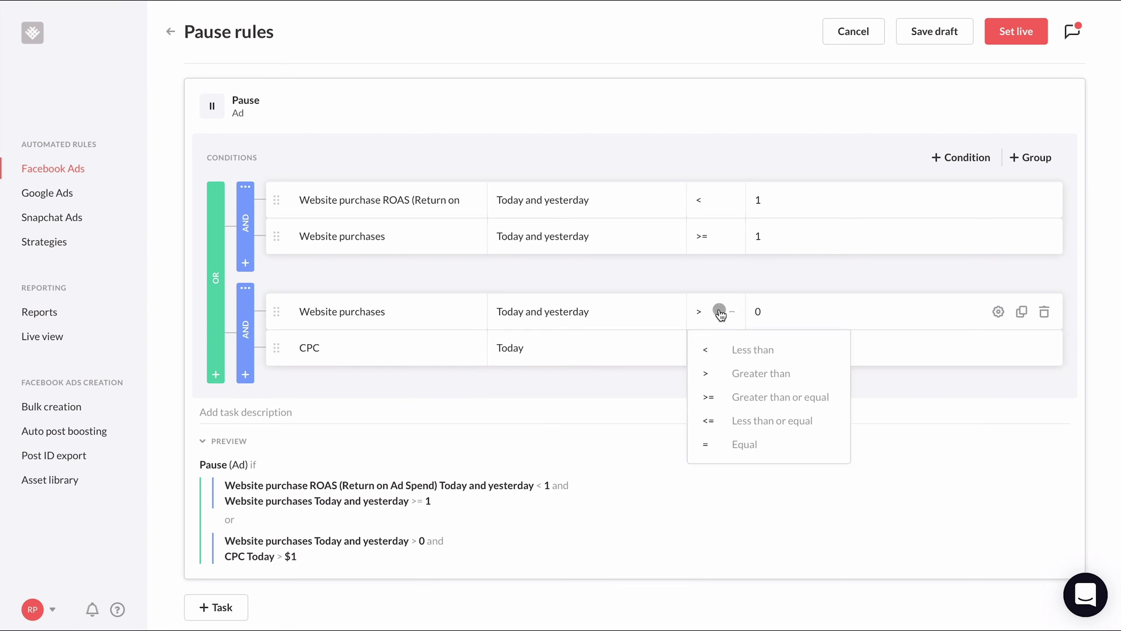
{"action": "left_click", "coordinate": [721, 349]}
{"action": "key", "text": "BackSpace"}
{"action": "type", "text": "1"}
Step: Change the CPC row to Spend, Today and yesterday, >= $30
{"action": "left_click", "coordinate": [425, 349]}
{"action": "type", "text": "spend"}
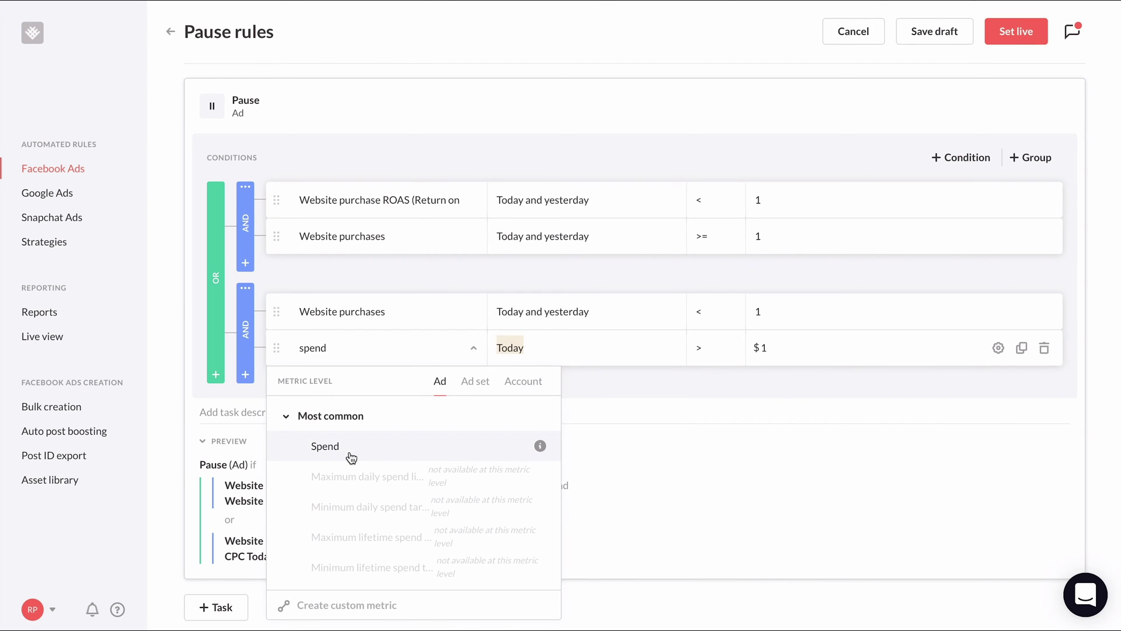
{"action": "left_click", "coordinate": [347, 450]}
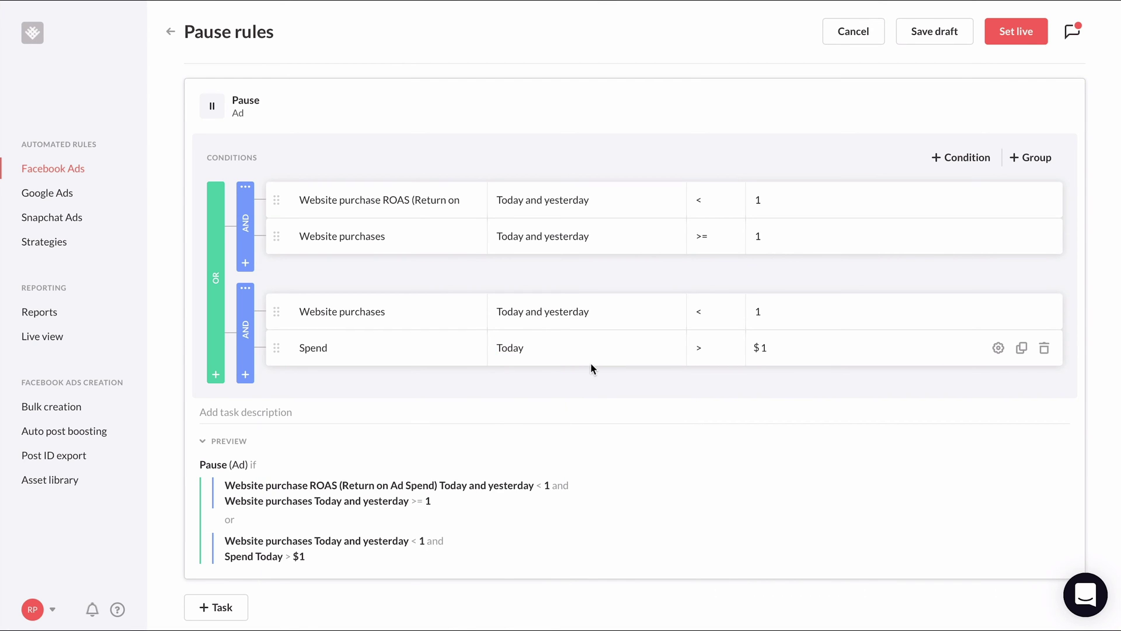
{"action": "left_click", "coordinate": [572, 350]}
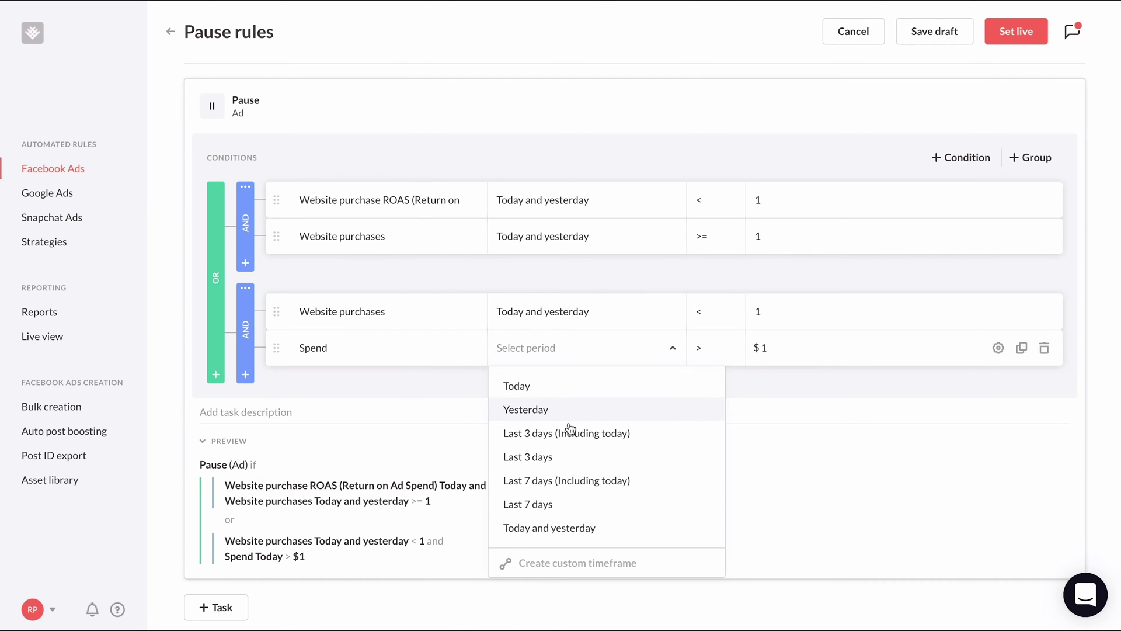
{"action": "left_click", "coordinate": [564, 537]}
{"action": "left_click", "coordinate": [719, 353]}
{"action": "left_click", "coordinate": [727, 431]}
{"action": "left_click", "coordinate": [775, 348]}
{"action": "key", "text": "BackSpace"}
{"action": "type", "text": "30"}
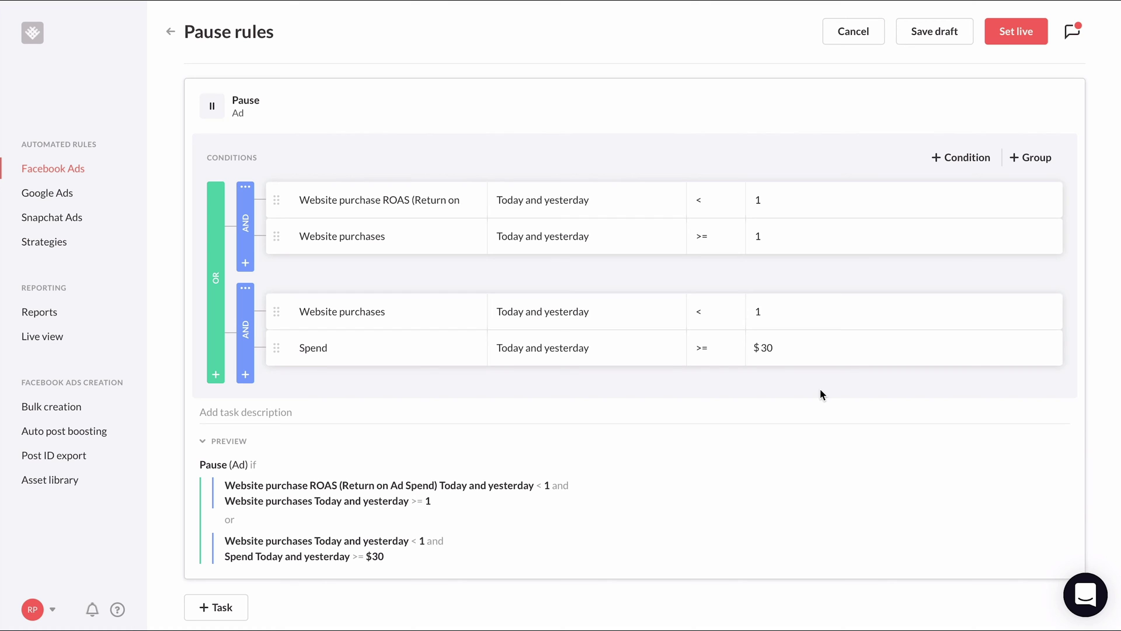
Step: In Schedule, leave Notifications off and set Rule checking to every 15 minutes
{"action": "scroll", "coordinate": [821, 391], "scroll_direction": "down", "scroll_amount": 8}
{"action": "scroll", "coordinate": [821, 390], "scroll_direction": "down", "scroll_amount": 3}
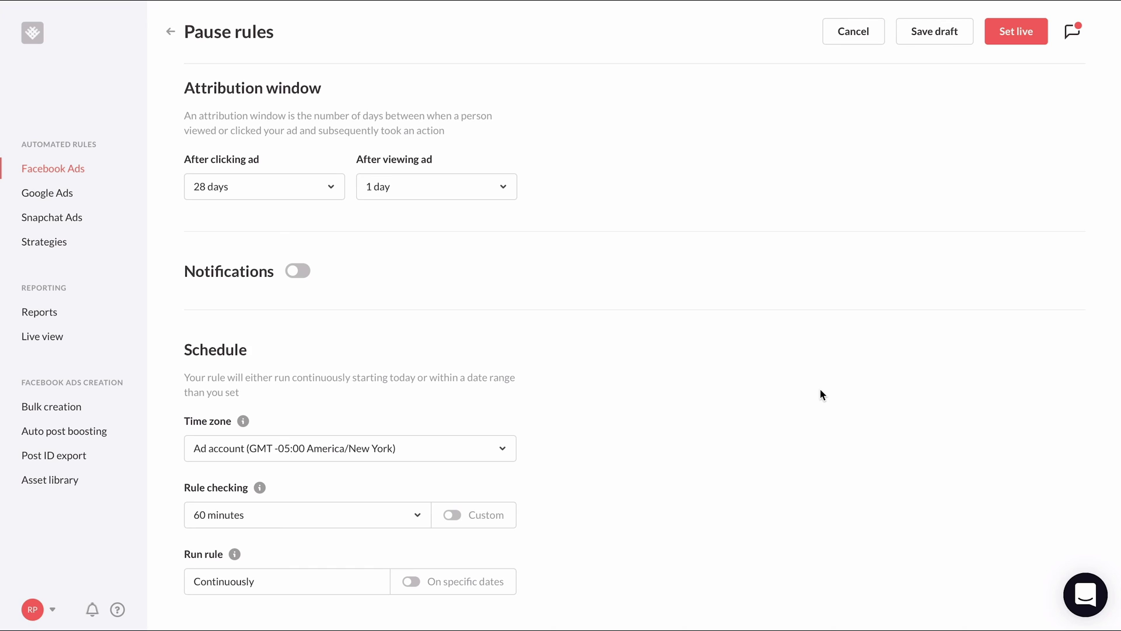
{"action": "left_click", "coordinate": [299, 275]}
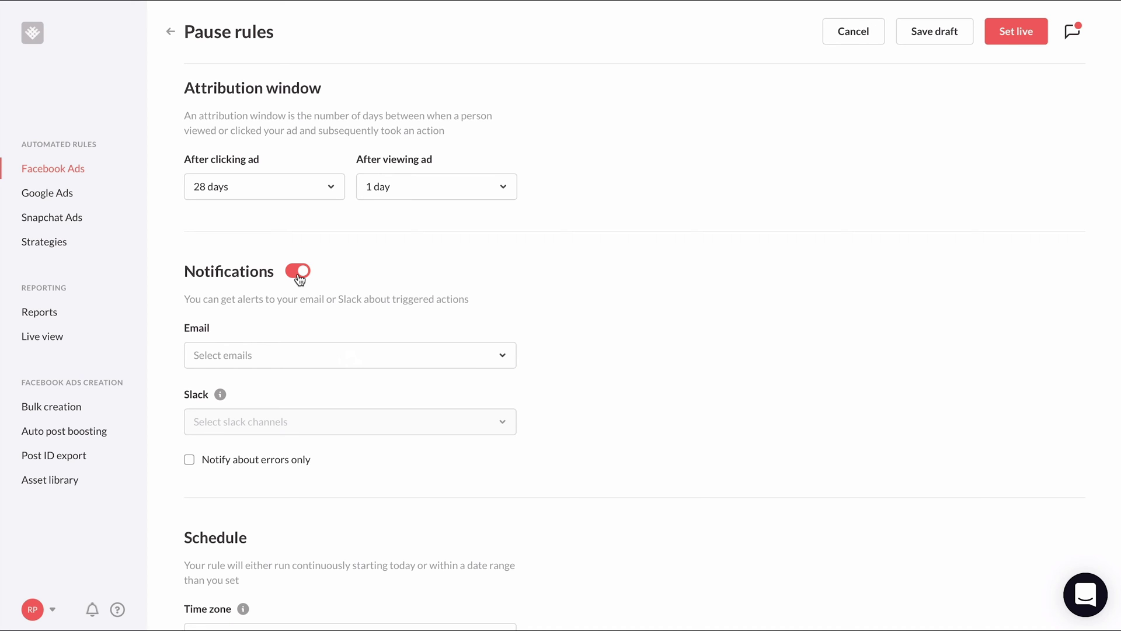
{"action": "left_click", "coordinate": [299, 276]}
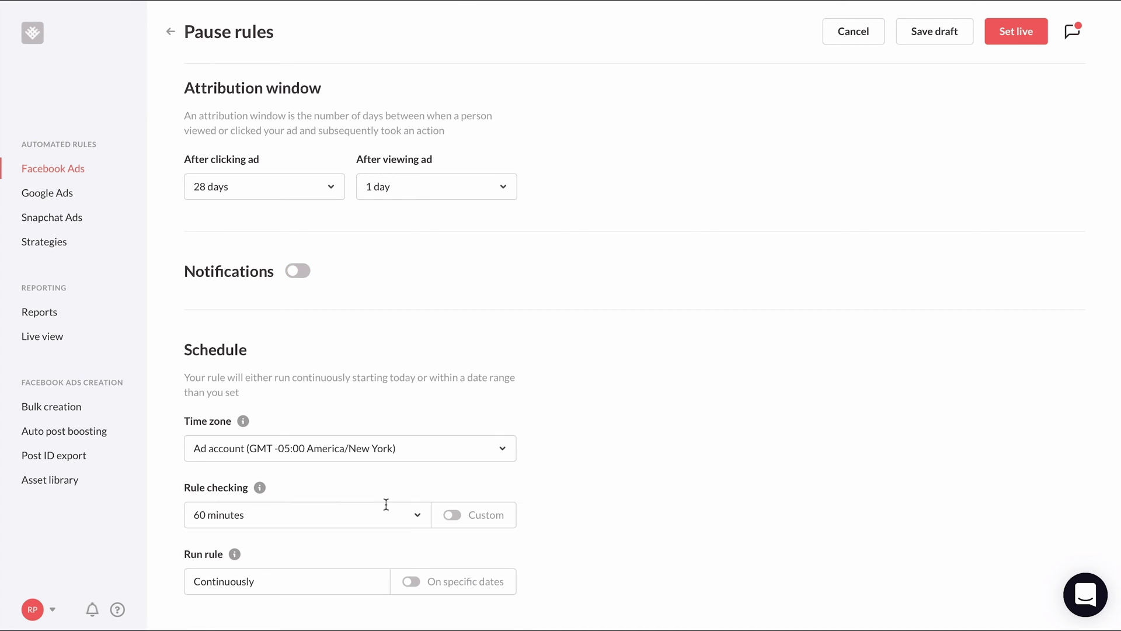
{"action": "left_click", "coordinate": [388, 512]}
{"action": "left_click", "coordinate": [325, 338]}
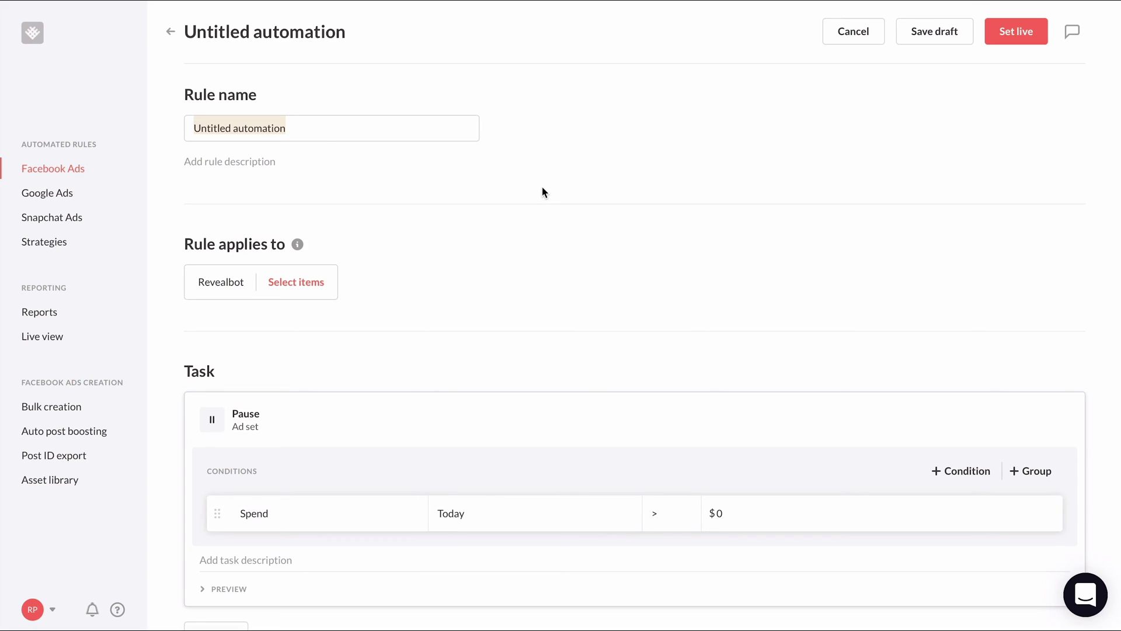
Step: Name the rule 'Start rules' and target ads by a selection filter with Ad status Paused
{"action": "type", "text": "Start rules"}
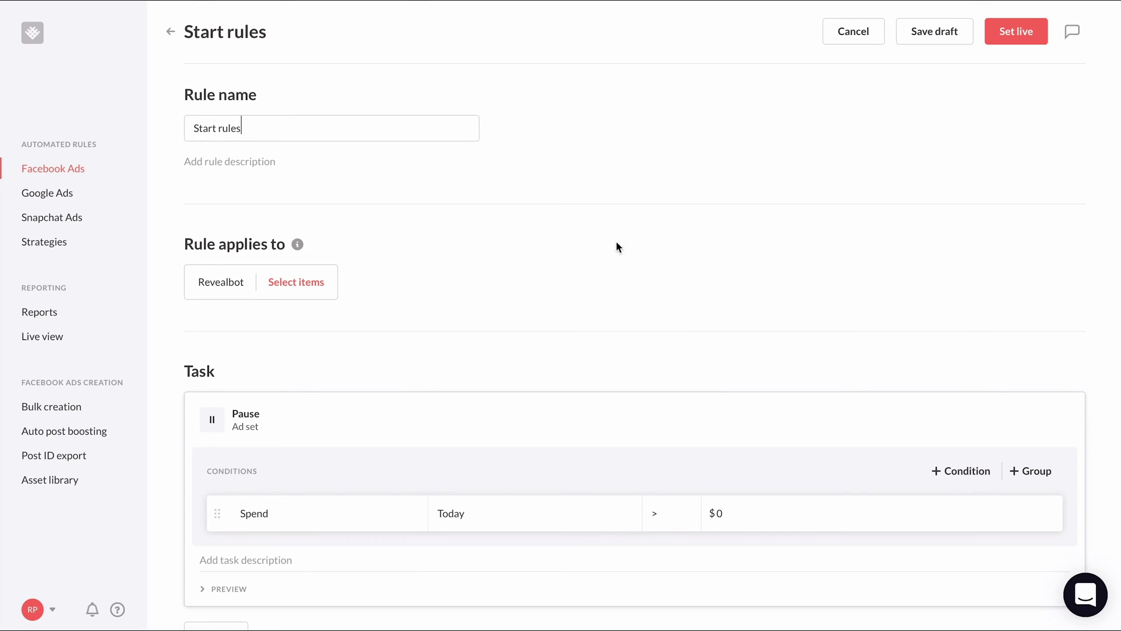
{"action": "left_click", "coordinate": [321, 293]}
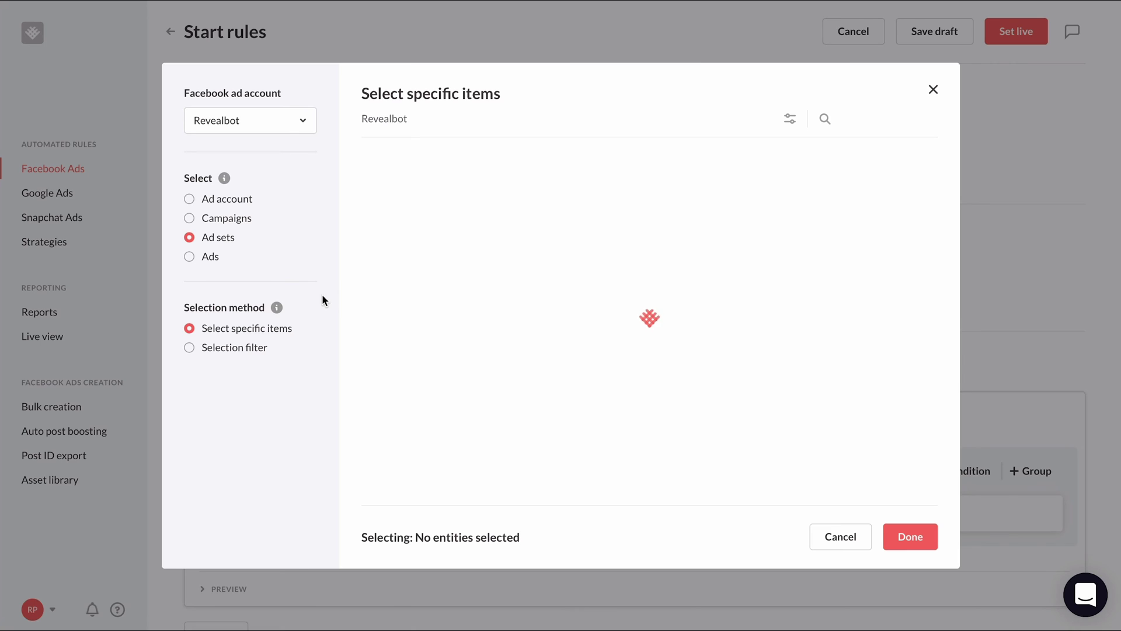
{"action": "left_click", "coordinate": [212, 257]}
{"action": "left_click", "coordinate": [233, 348]}
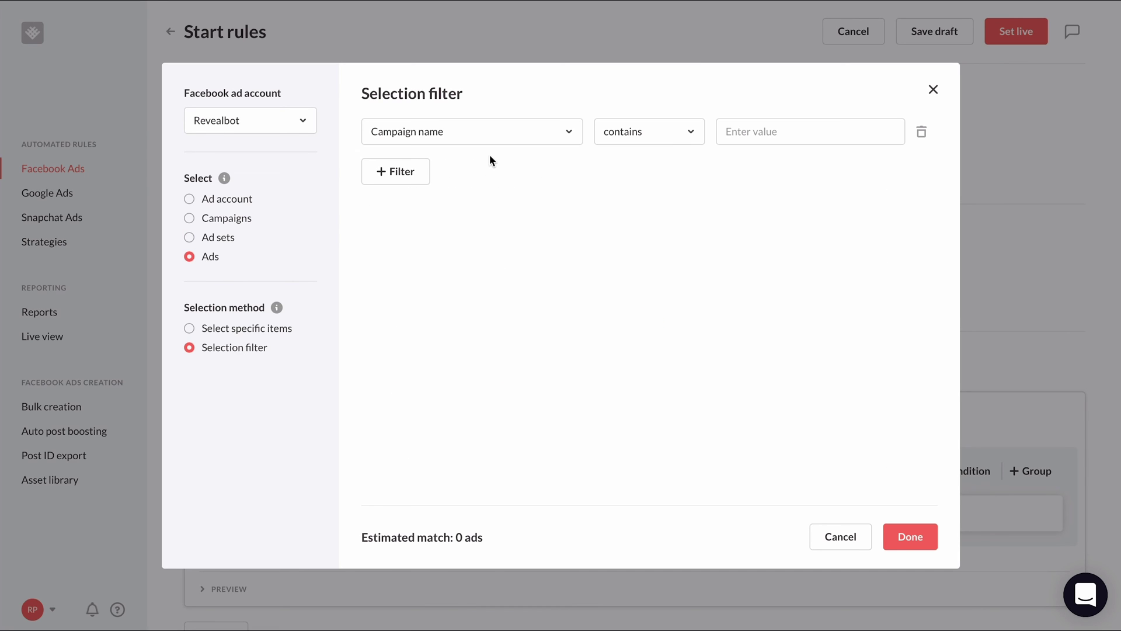
{"action": "left_click", "coordinate": [468, 132]}
{"action": "scroll", "coordinate": [468, 240], "scroll_direction": "down", "scroll_amount": 1}
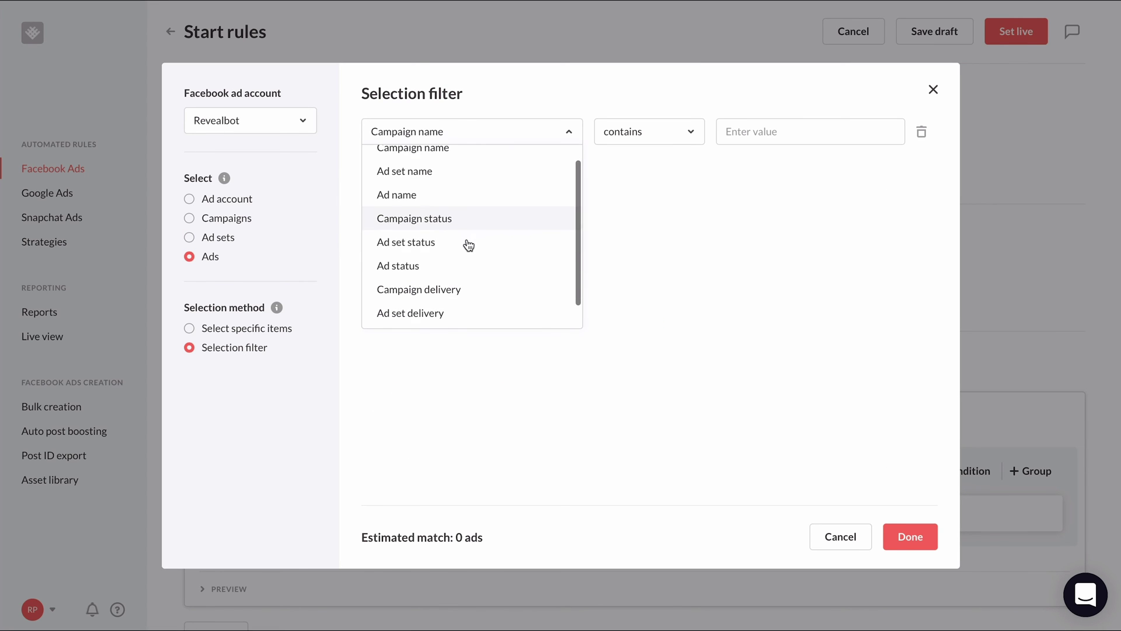
{"action": "left_click", "coordinate": [452, 265]}
{"action": "left_click", "coordinate": [761, 127]}
{"action": "left_click", "coordinate": [718, 185]}
Step: Add an Ad set delivery is Active filter and confirm the selection
{"action": "left_click", "coordinate": [418, 177]}
{"action": "left_click", "coordinate": [421, 172]}
{"action": "scroll", "coordinate": [447, 255], "scroll_direction": "down", "scroll_amount": 1}
{"action": "left_click", "coordinate": [433, 323]}
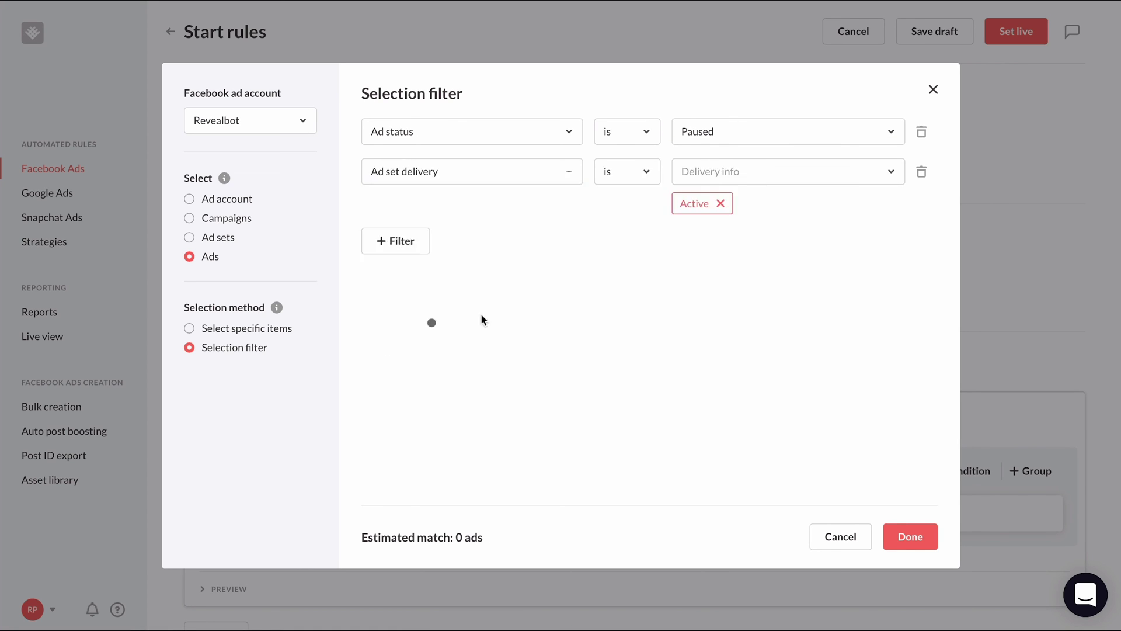
{"action": "left_click", "coordinate": [902, 531]}
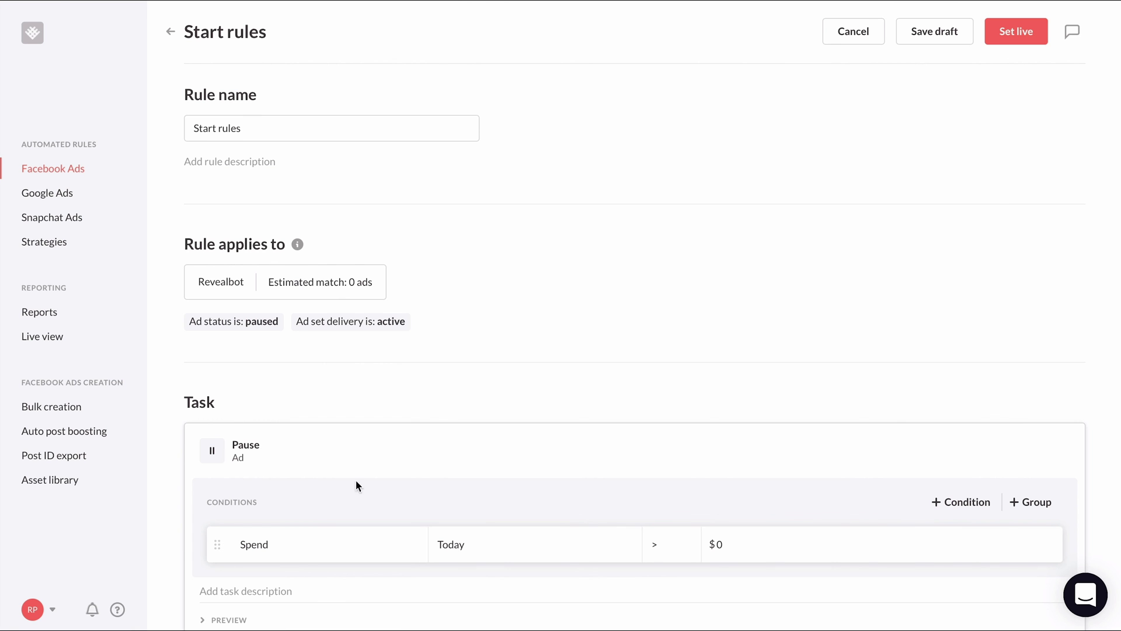
Step: Change the Start rules task action from Pause to Start, keeping the Spend > $0 condition
{"action": "left_click", "coordinate": [237, 466]}
{"action": "left_click", "coordinate": [236, 448]}
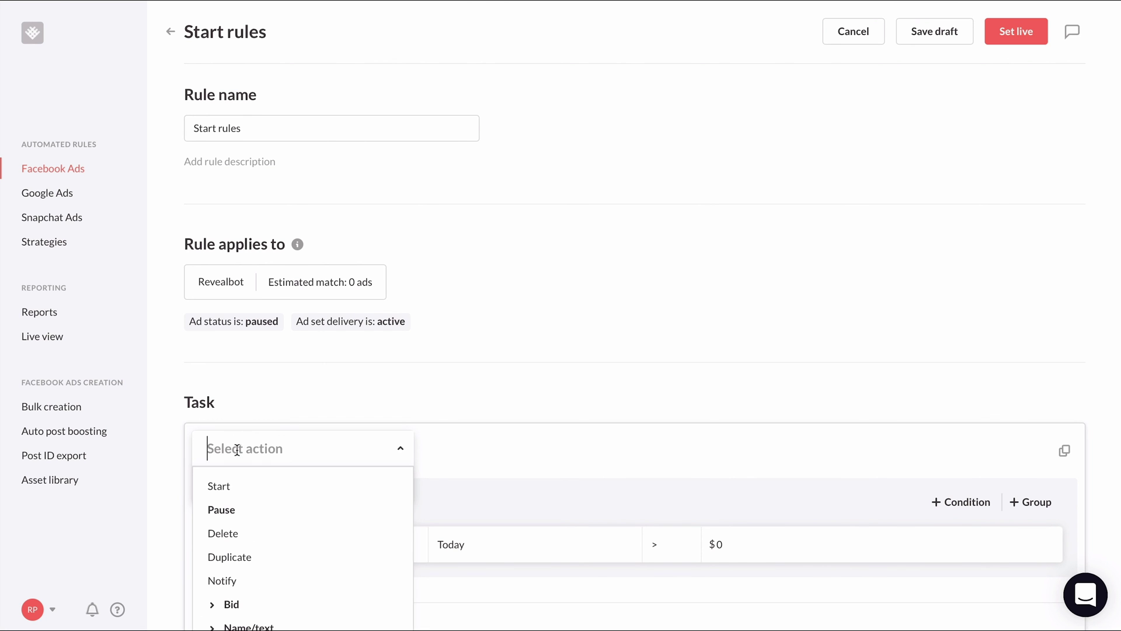
{"action": "left_click", "coordinate": [237, 487]}
{"action": "scroll", "coordinate": [602, 443], "scroll_direction": "down", "scroll_amount": 3}
{"action": "left_click", "coordinate": [612, 288]}
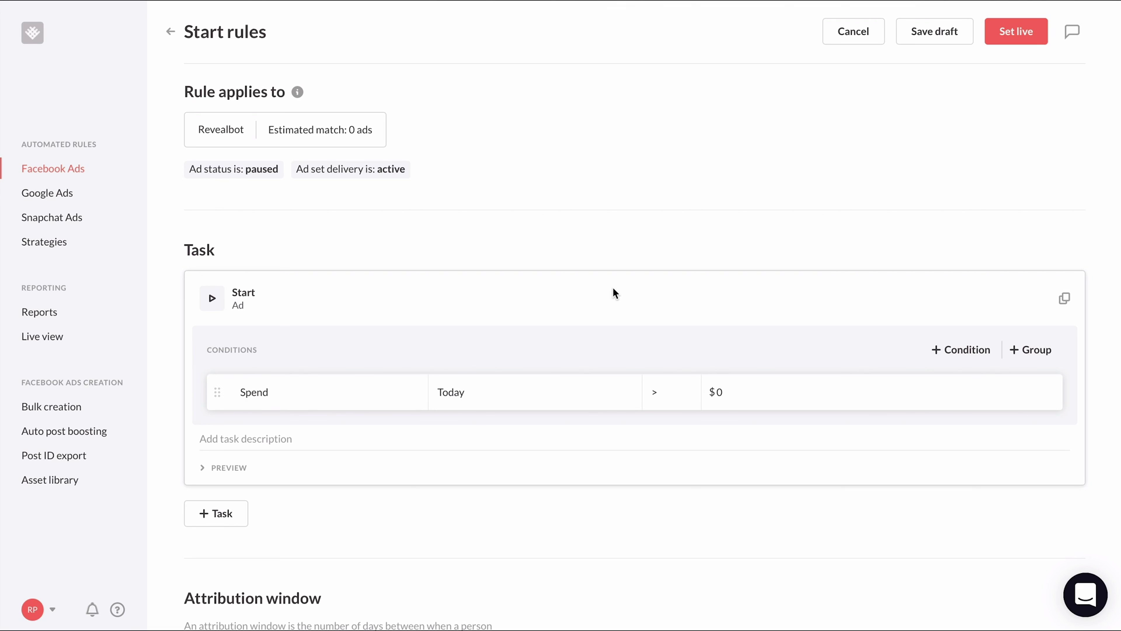
Step: Set the condition to Website purchase ROAS, Today and yesterday, greater than 1, and show the preview
{"action": "left_click", "coordinate": [378, 385]}
{"action": "type", "text": "roas"}
{"action": "left_click", "coordinate": [374, 519]}
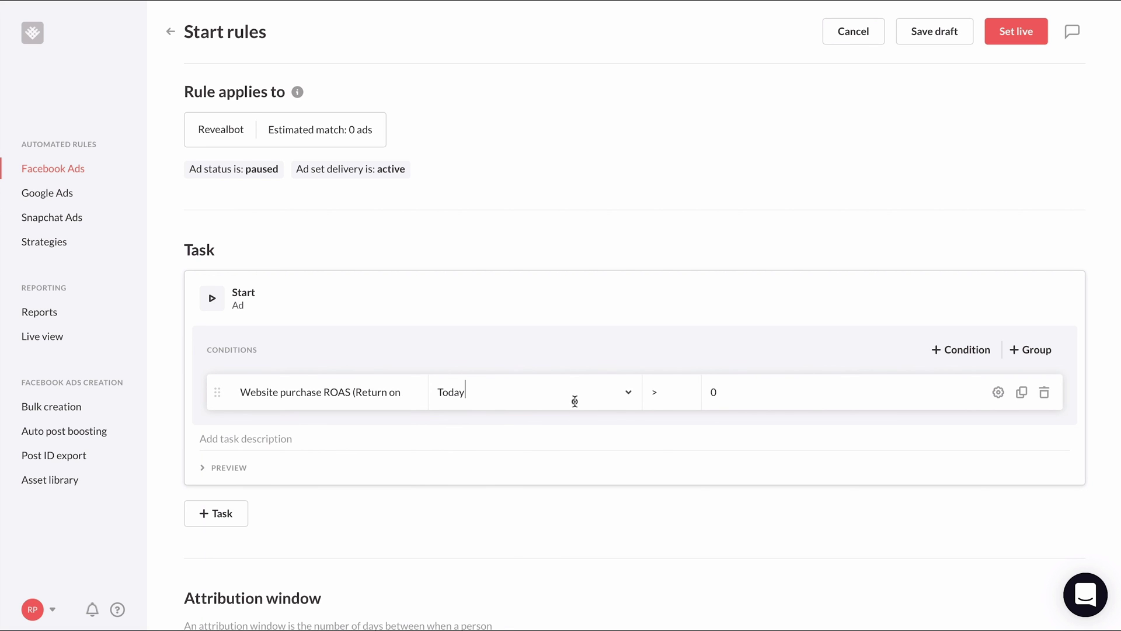
{"action": "left_click", "coordinate": [572, 396]}
{"action": "left_click", "coordinate": [528, 571]}
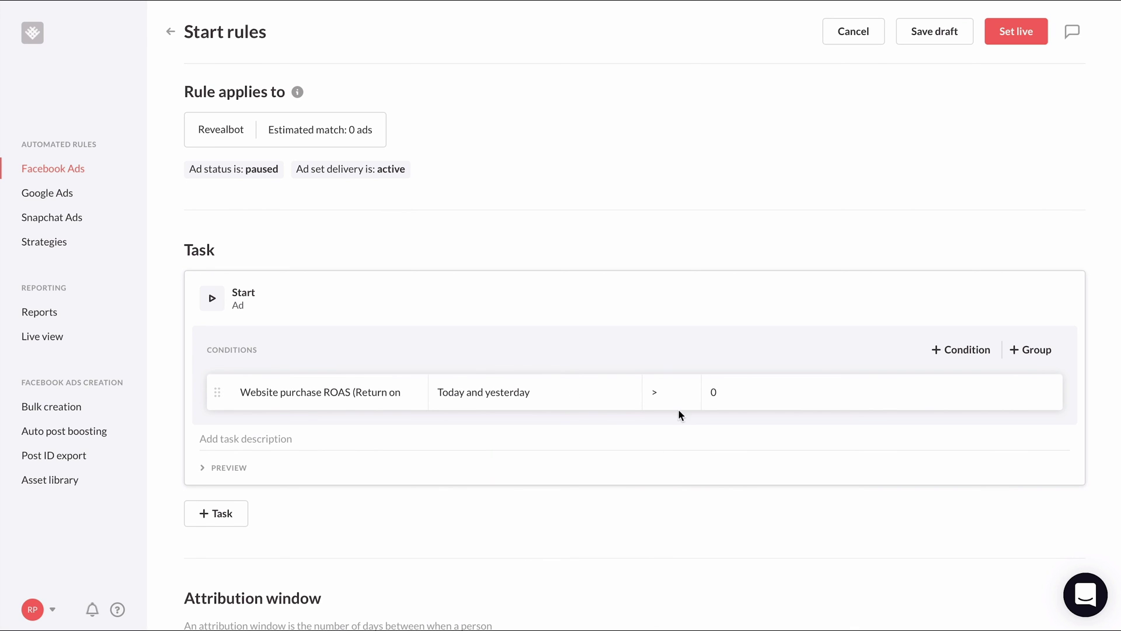
{"action": "key", "text": "BackSpace"}
{"action": "type", "text": "1"}
{"action": "left_click", "coordinate": [583, 467]}
{"action": "scroll", "coordinate": [849, 481], "scroll_direction": "down", "scroll_amount": 1}
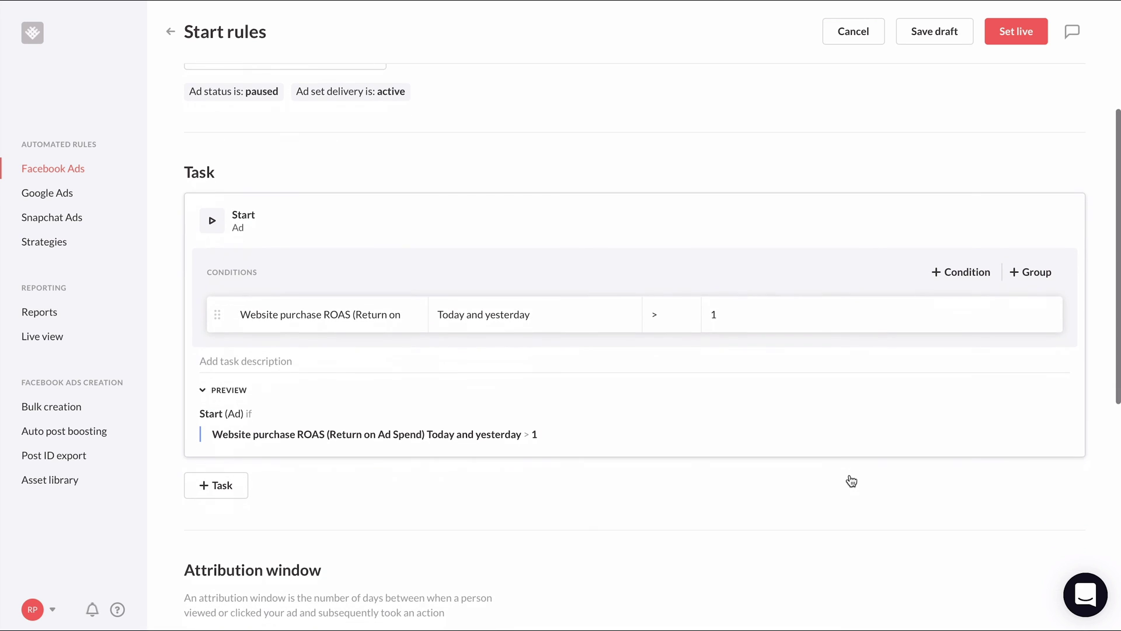